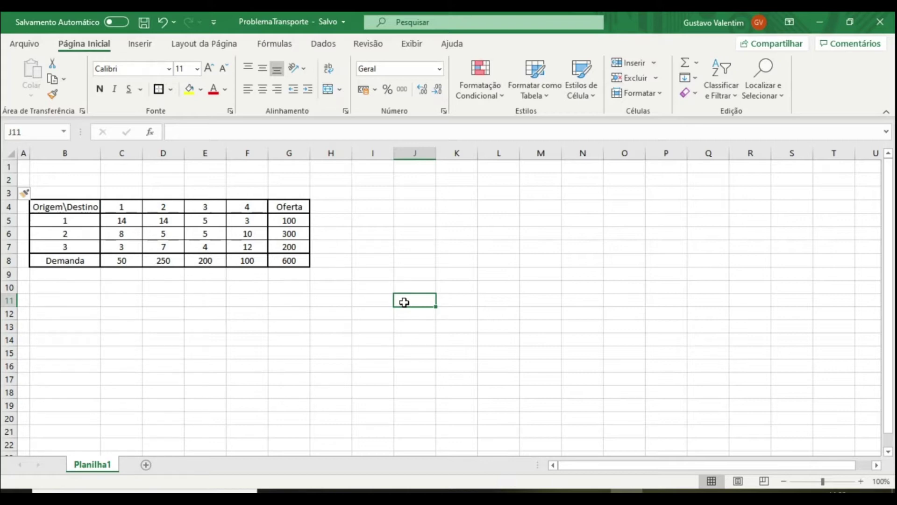
Step: Enter a bold 'Parâmetros' heading in cell B2
{"action": "left_click", "coordinate": [65, 180]}
{"action": "type", "text": "Par"}
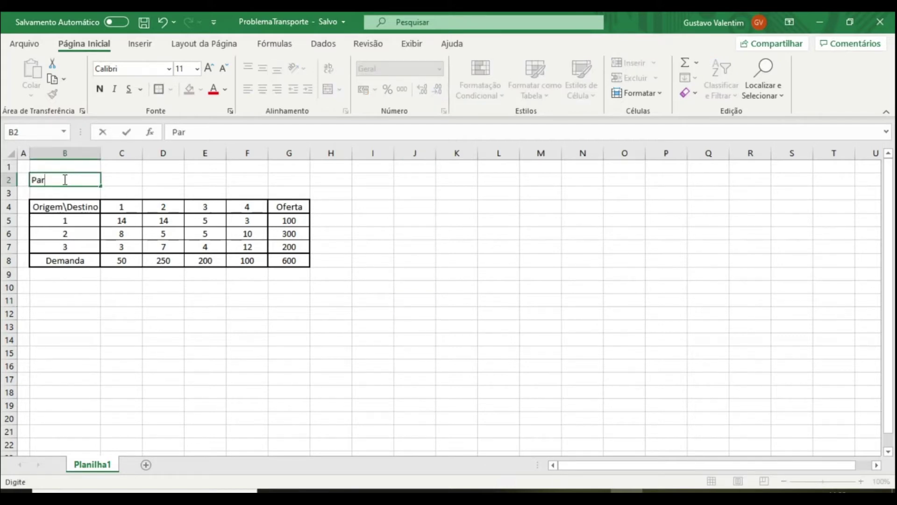
{"action": "type", "text": "âmetros"}
{"action": "key", "text": "Return"}
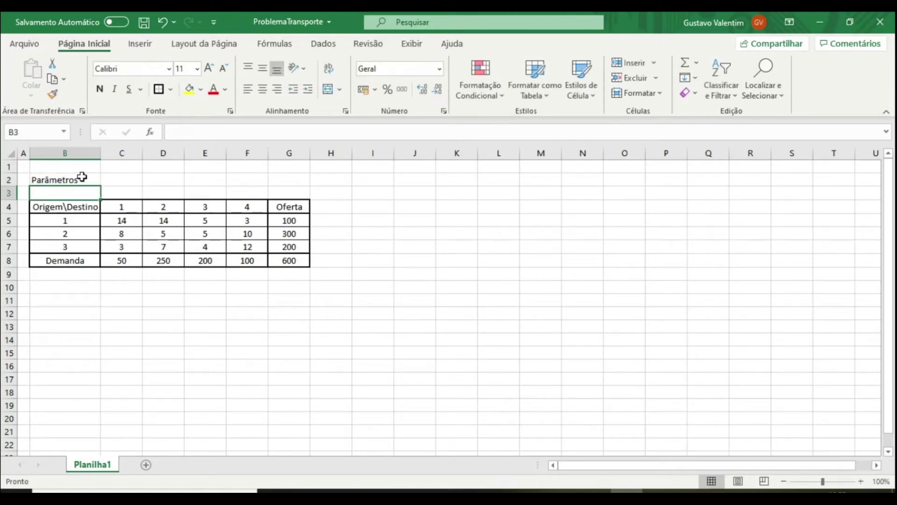
{"action": "left_click", "coordinate": [81, 179]}
{"action": "left_click", "coordinate": [99, 89]}
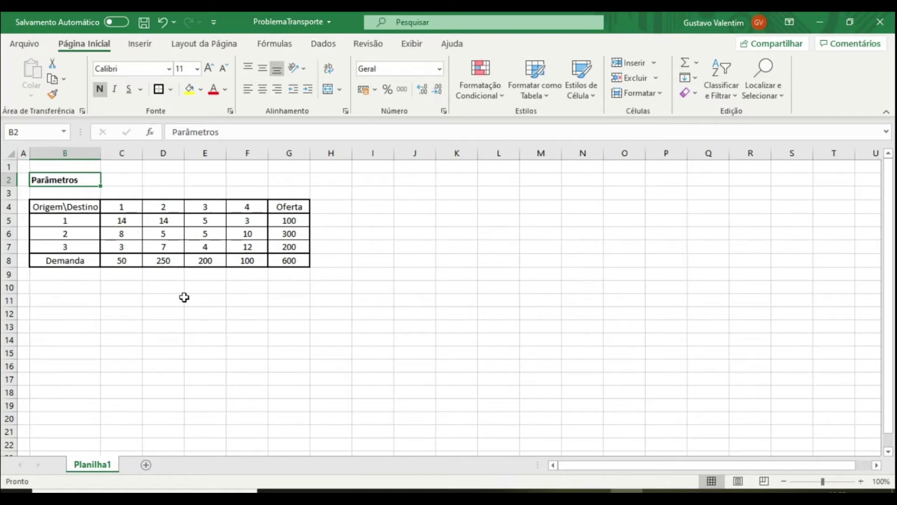
{"action": "left_click", "coordinate": [71, 220]}
{"action": "left_click_drag", "start_coordinate": [71, 220], "coordinate": [70, 243]}
{"action": "left_click_drag", "start_coordinate": [124, 206], "coordinate": [241, 206]}
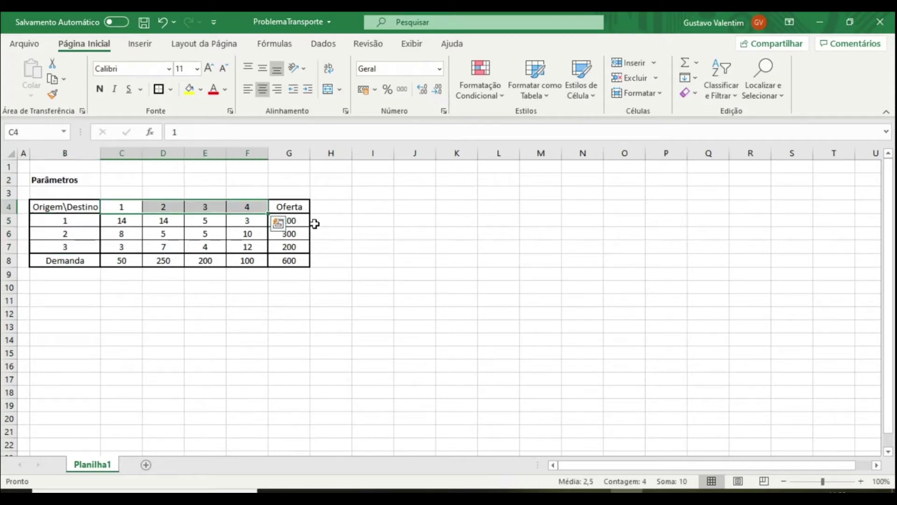
{"action": "left_click", "coordinate": [299, 221]}
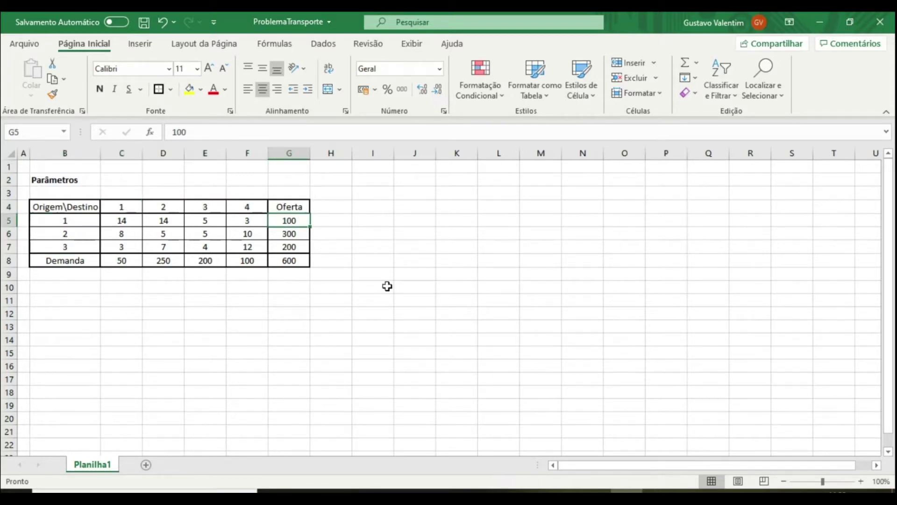
{"action": "key", "text": "Down"}
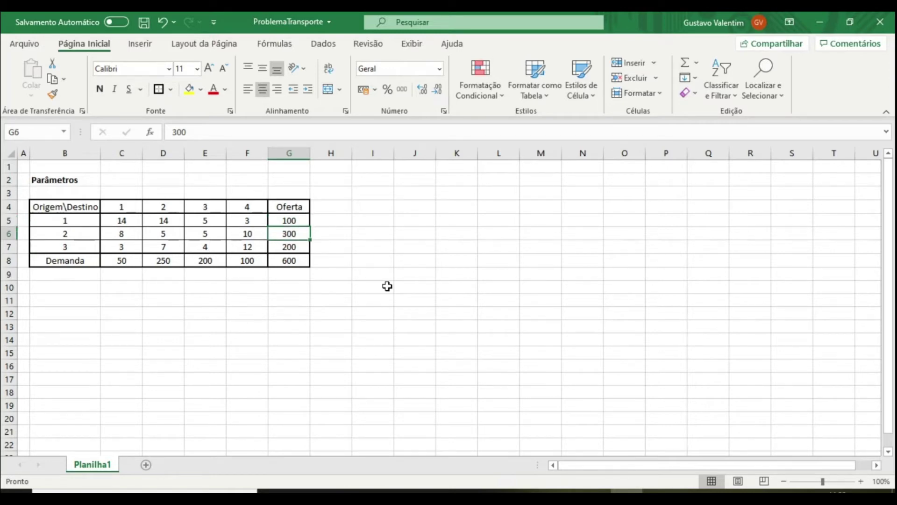
{"action": "key", "text": "Down"}
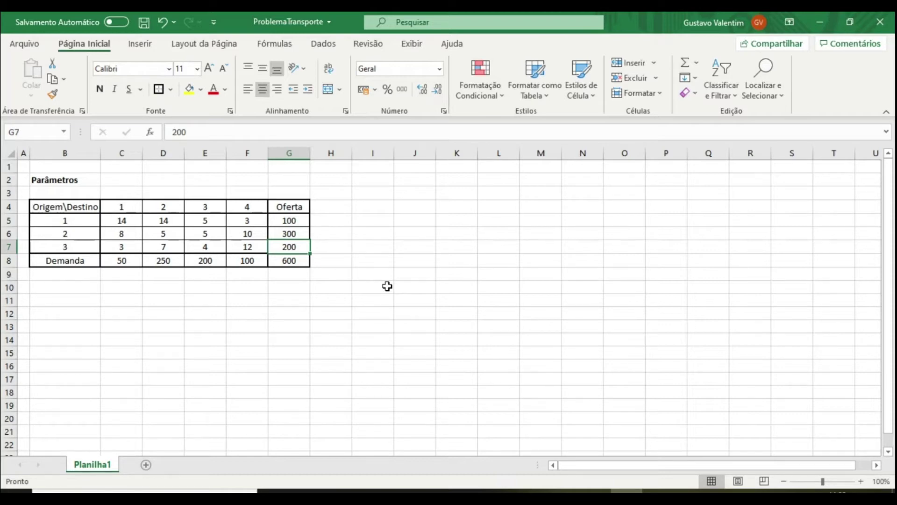
{"action": "key", "text": "Down"}
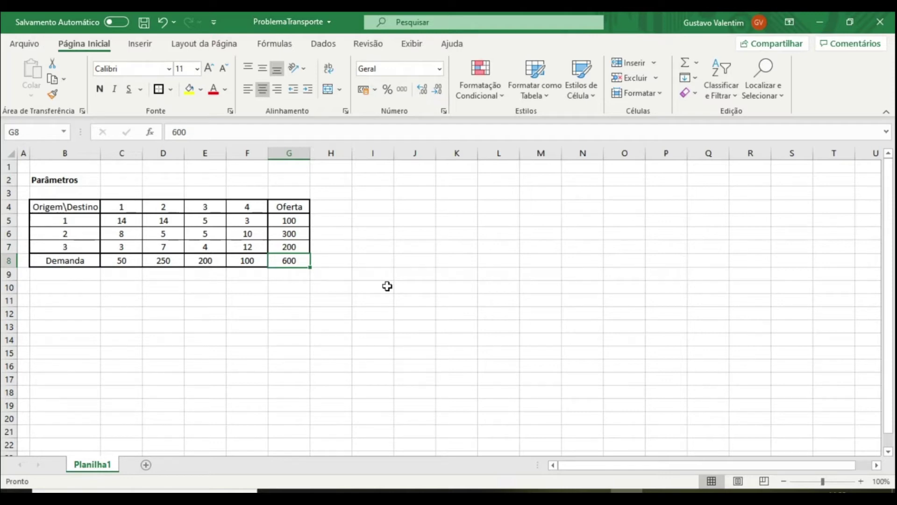
{"action": "key", "text": "Left"}
{"action": "key", "text": "Left"}
{"action": "key", "text": "Left"}
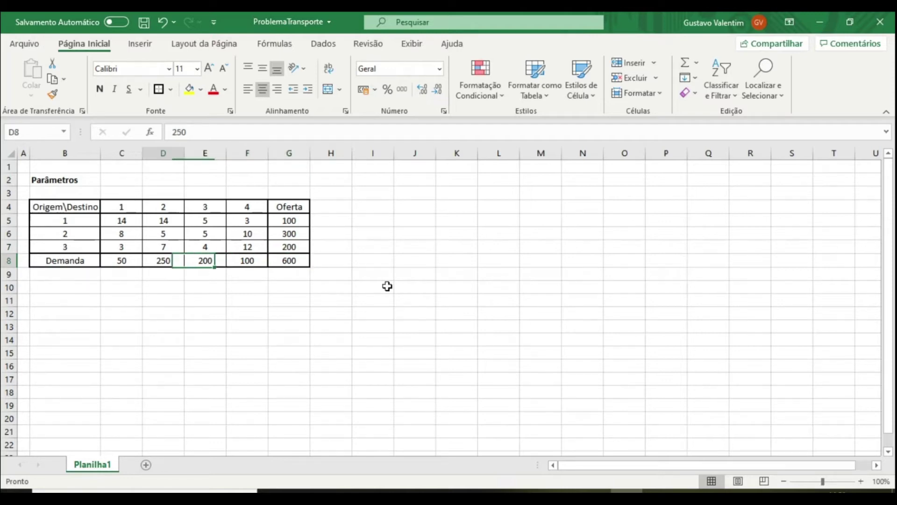
{"action": "key", "text": "Left"}
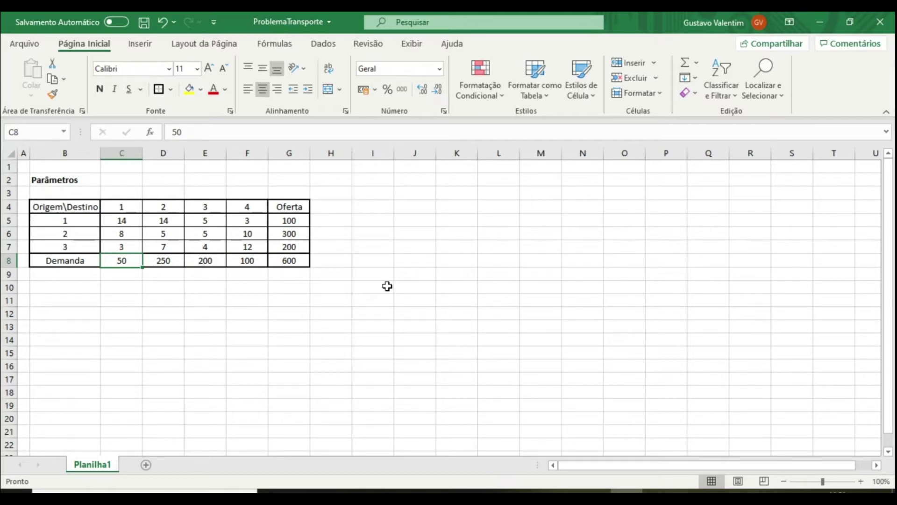
{"action": "key", "text": "Right"}
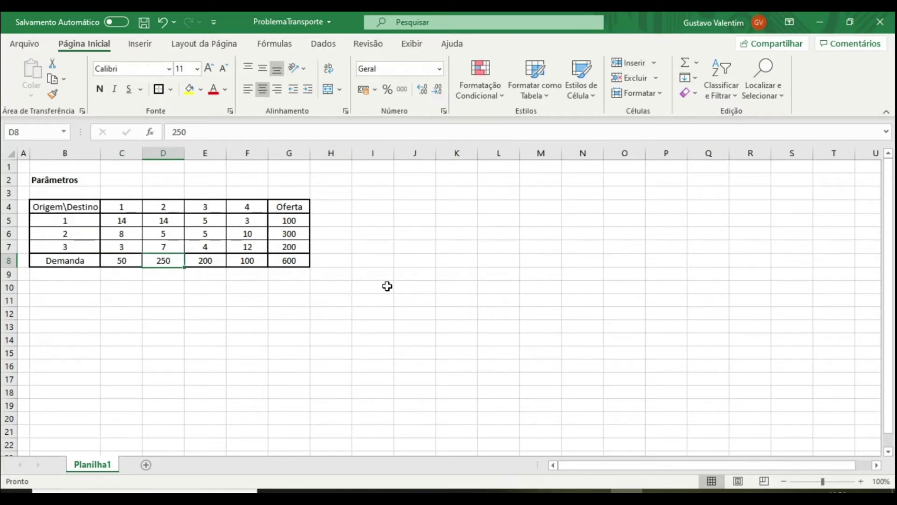
{"action": "key", "text": "Right"}
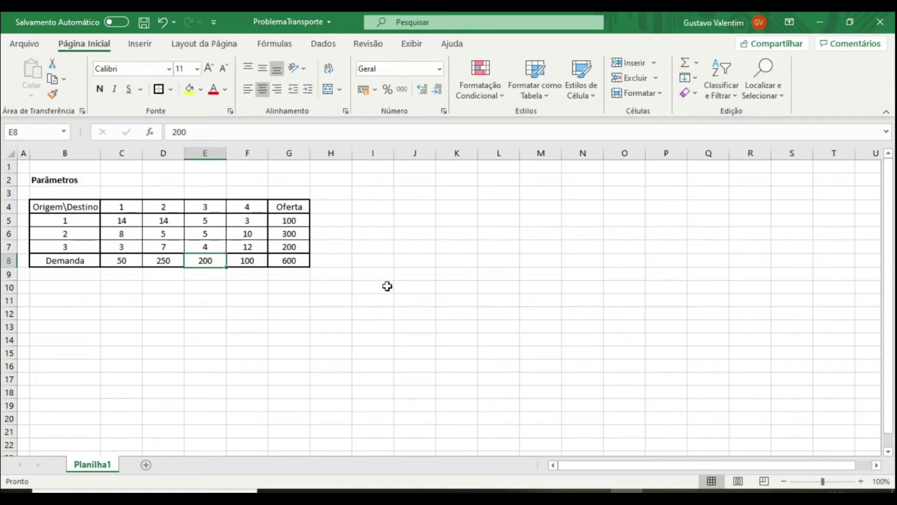
{"action": "key", "text": "Right"}
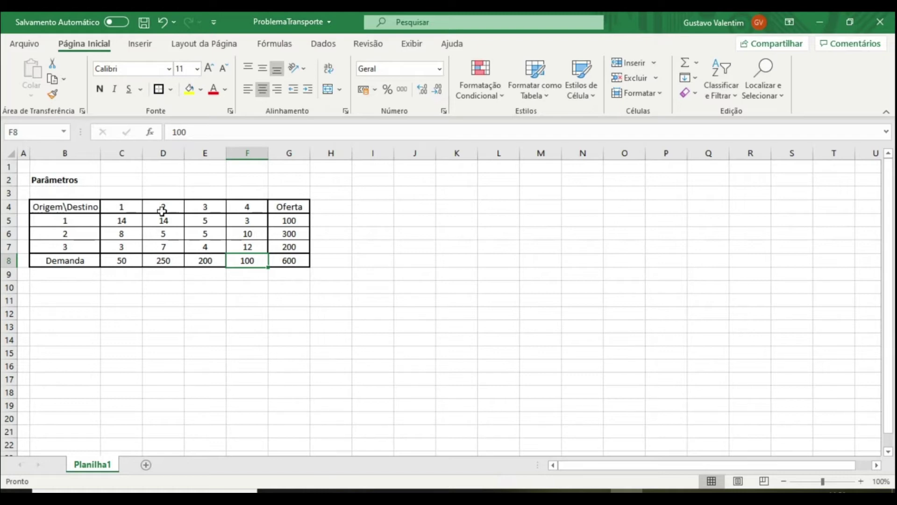
{"action": "left_click", "coordinate": [125, 220]}
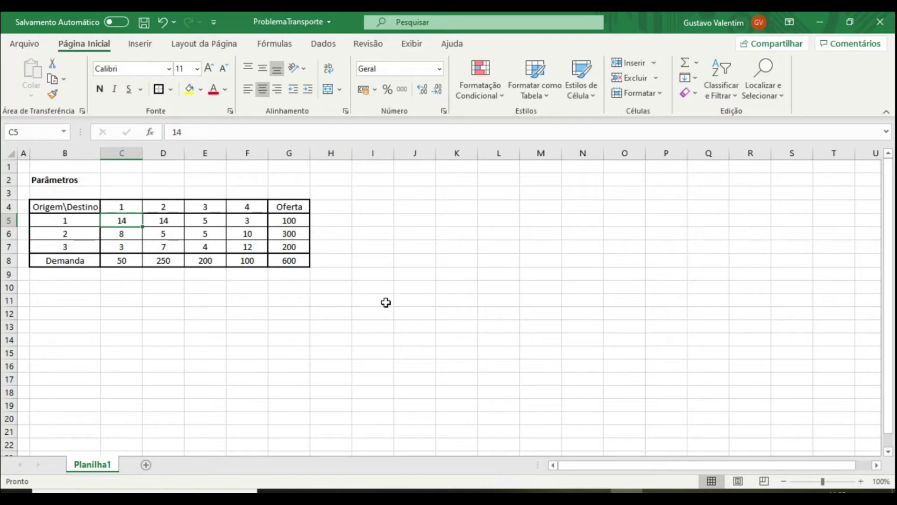
{"action": "key", "text": "Right"}
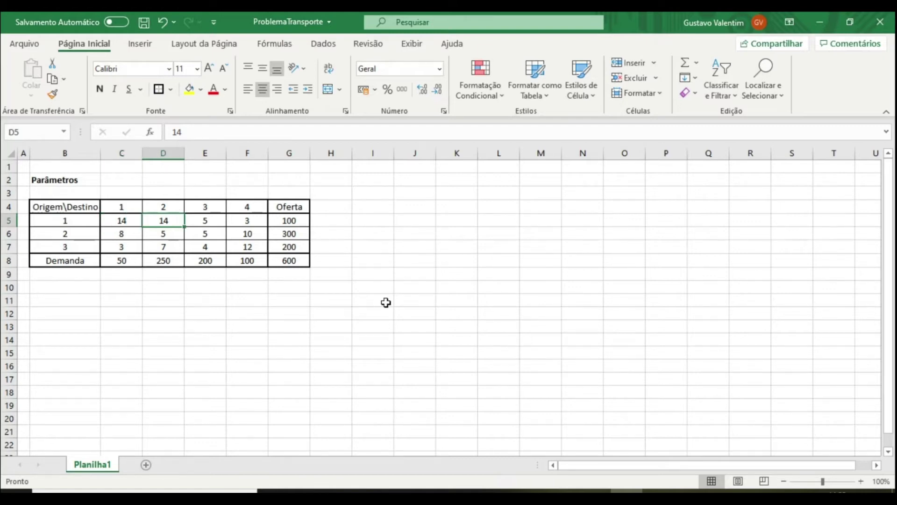
{"action": "key", "text": "Right"}
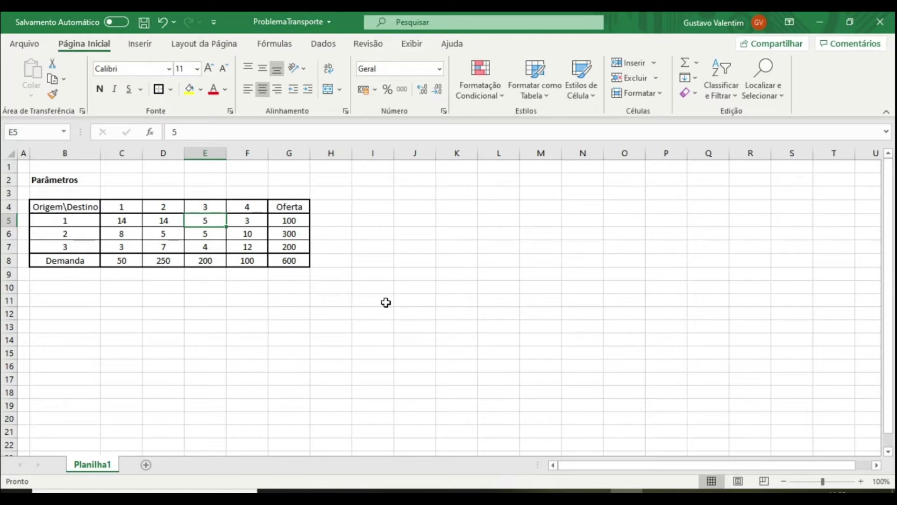
{"action": "key", "text": "Right"}
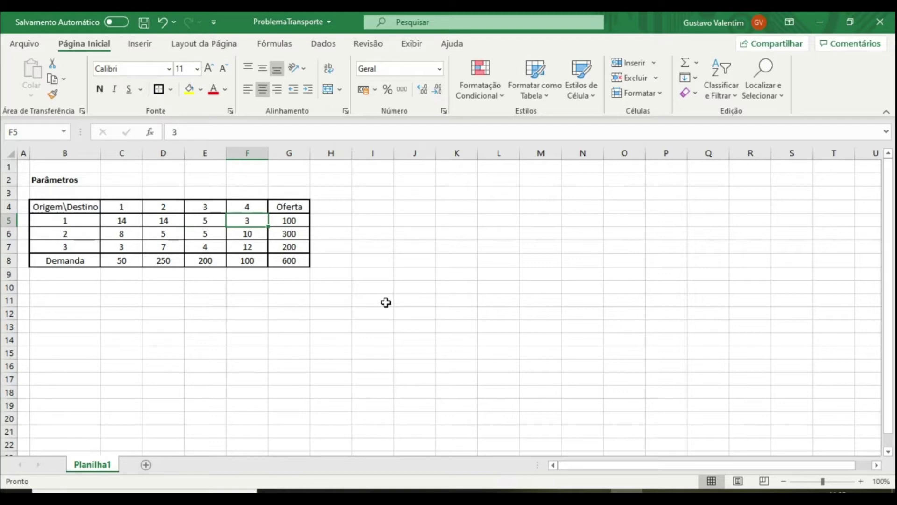
{"action": "key", "text": "shift+Down"}
{"action": "key", "text": "shift+Left"}
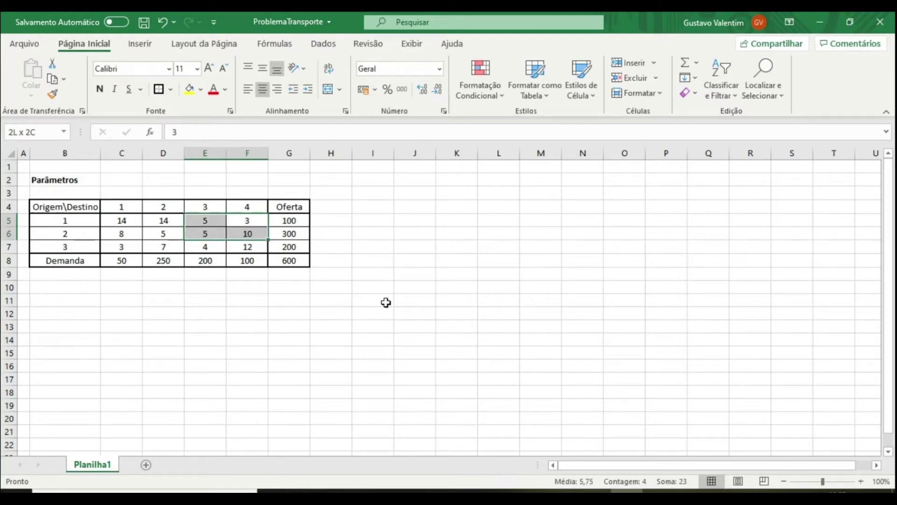
{"action": "key", "text": "shift+Left"}
{"action": "key", "text": "shift+Left"}
{"action": "key", "text": "shift+Down"}
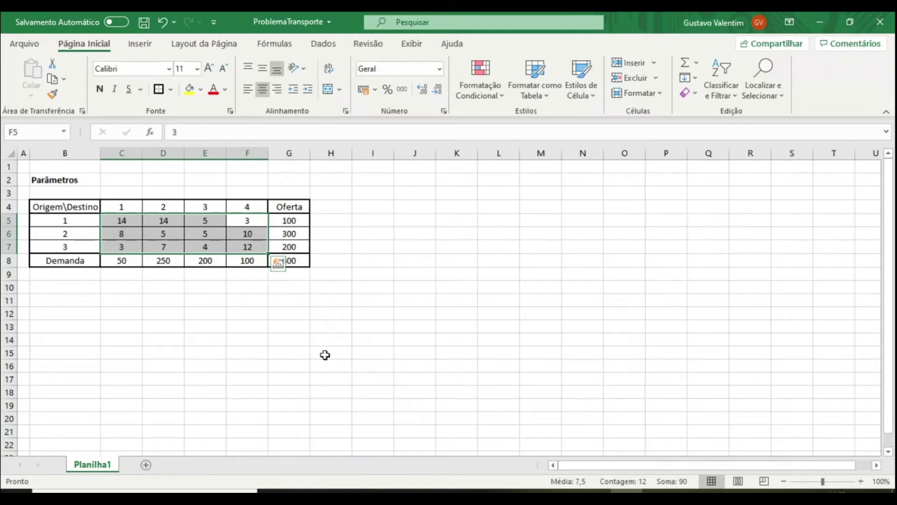
{"action": "left_click", "coordinate": [288, 349]}
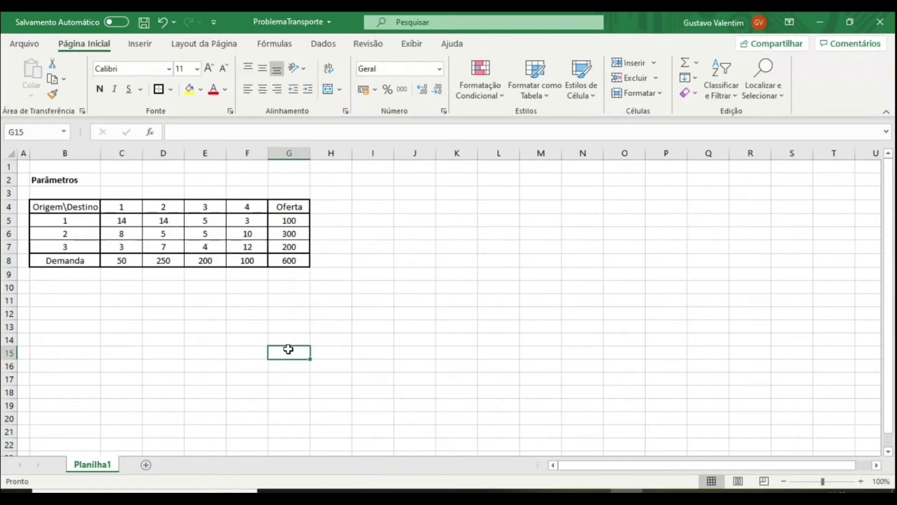
Step: Fill column I black and narrow it to a thin divider beside the parameters table
{"action": "left_click", "coordinate": [373, 153]}
{"action": "left_click", "coordinate": [200, 89]}
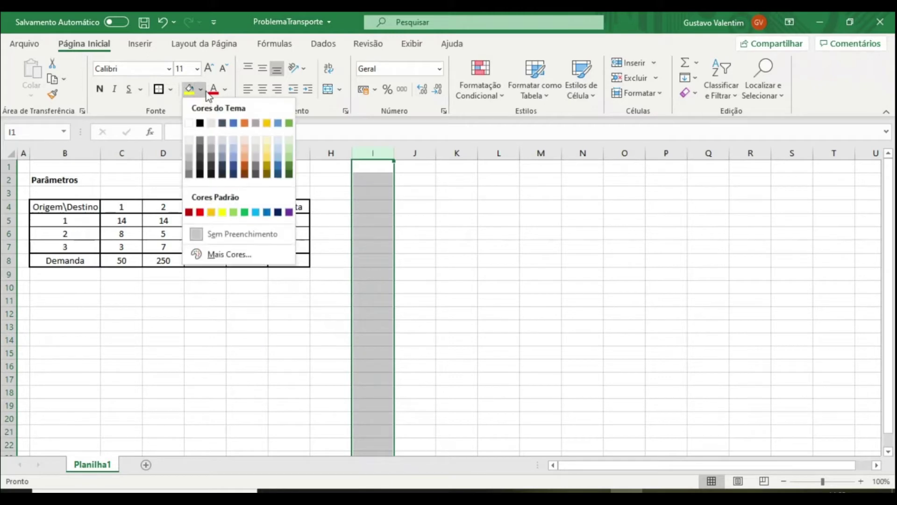
{"action": "left_click", "coordinate": [373, 206]}
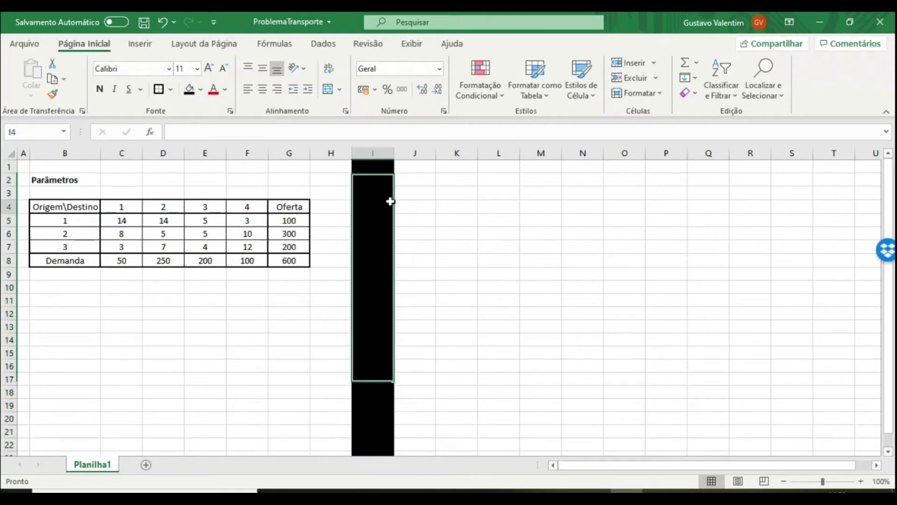
{"action": "left_click_drag", "start_coordinate": [394, 153], "coordinate": [366, 160]}
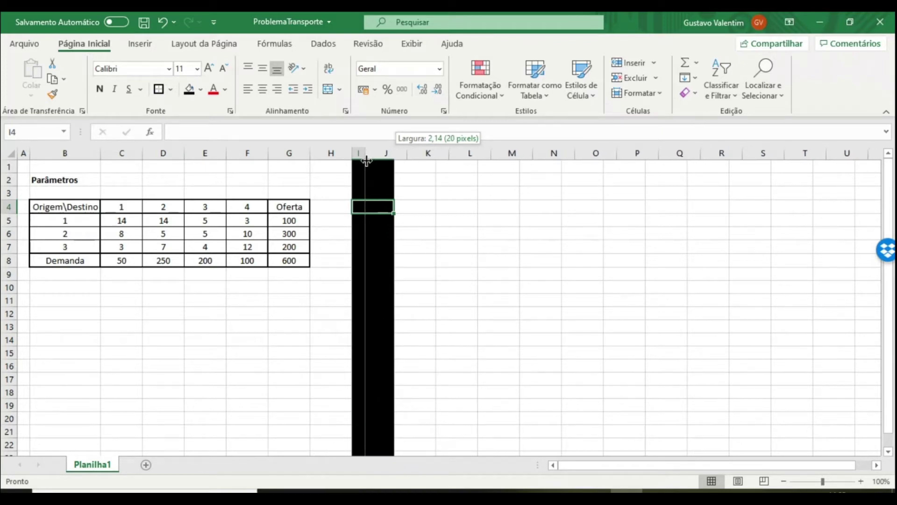
{"action": "left_click_drag", "start_coordinate": [366, 159], "coordinate": [366, 160]}
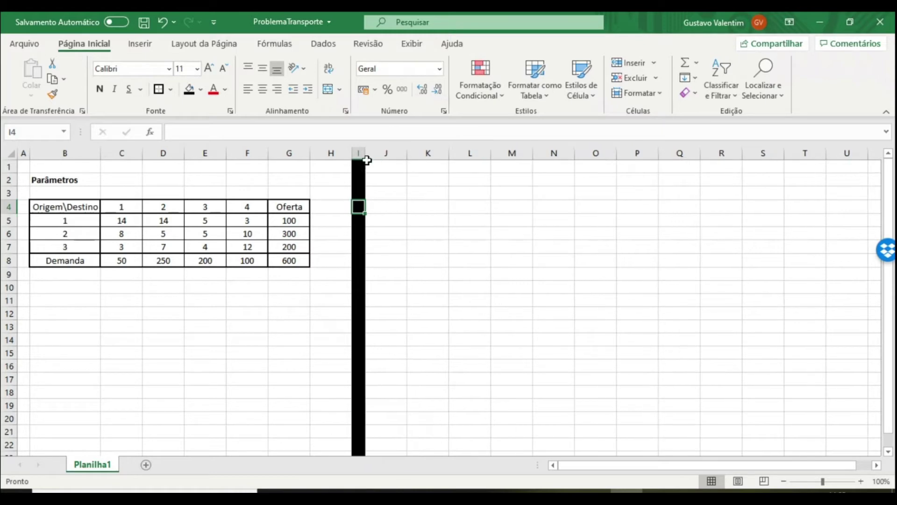
{"action": "left_click", "coordinate": [414, 231]}
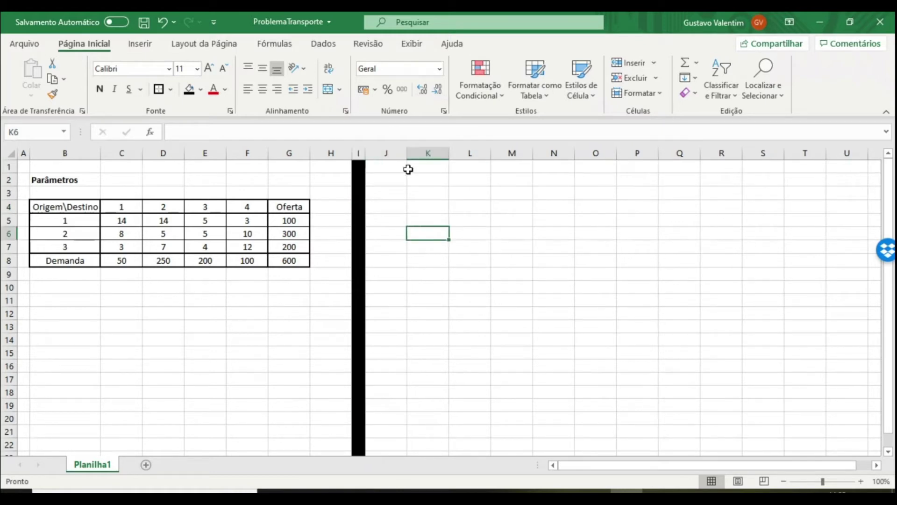
{"action": "left_click", "coordinate": [422, 179]}
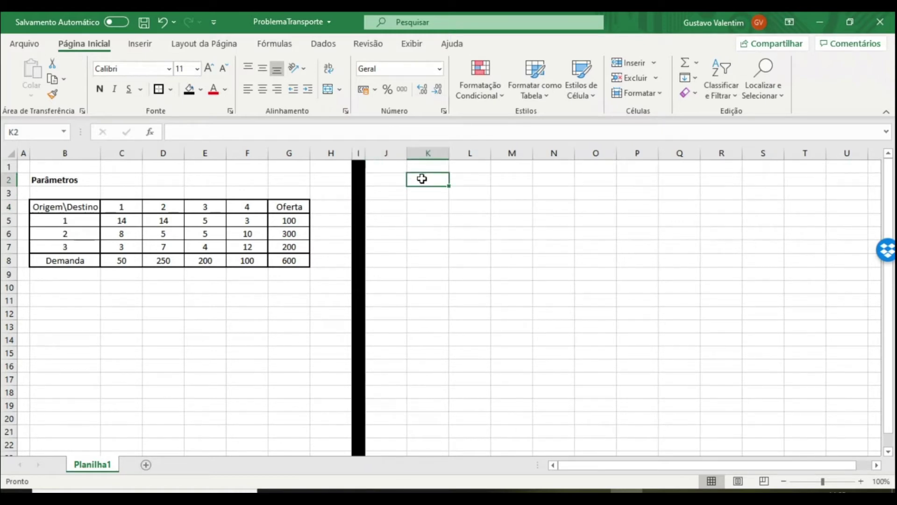
Step: Type the heading 'Variáveis de decisão' in K2
{"action": "type", "text": "V"}
{"action": "type", "text": "áveis de"}
{"action": "key", "text": "BackSpace"}
{"action": "key", "text": "BackSpace"}
{"action": "key", "text": "BackSpace"}
{"action": "type", "text": "s d"}
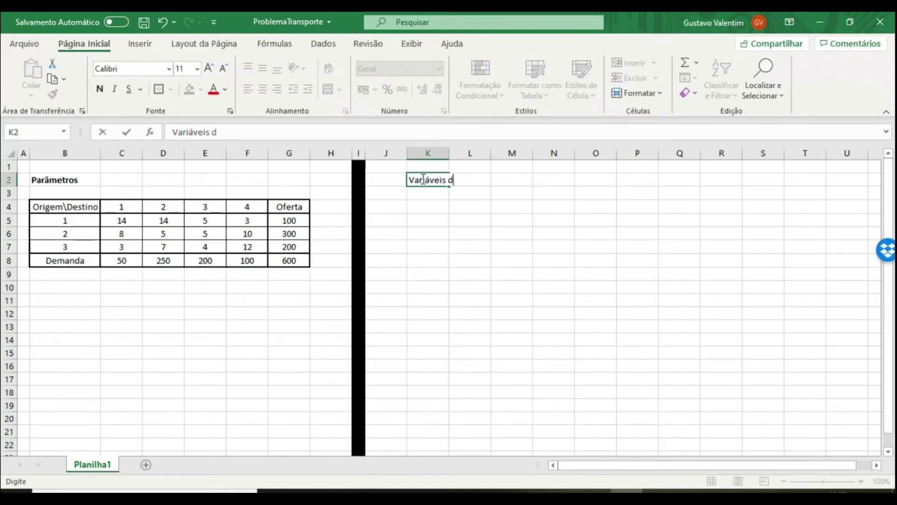
{"action": "type", "text": "e decisão"}
{"action": "key", "text": "Return"}
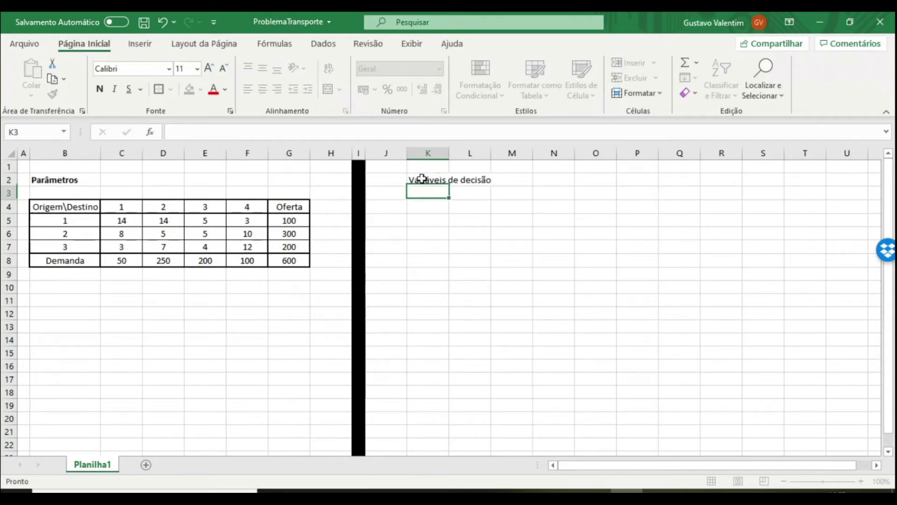
Step: Copy the cost table B4:F7 and paste it starting at K4
{"action": "key", "text": "Down"}
{"action": "key", "text": "Left"}
{"action": "key", "text": "Left"}
{"action": "key", "text": "Left"}
{"action": "key", "text": "Left"}
{"action": "key", "text": "Left"}
{"action": "key", "text": "Left"}
{"action": "key", "text": "Left"}
{"action": "key", "text": "Left"}
{"action": "key", "text": "Left"}
{"action": "key", "text": "shift+Down"}
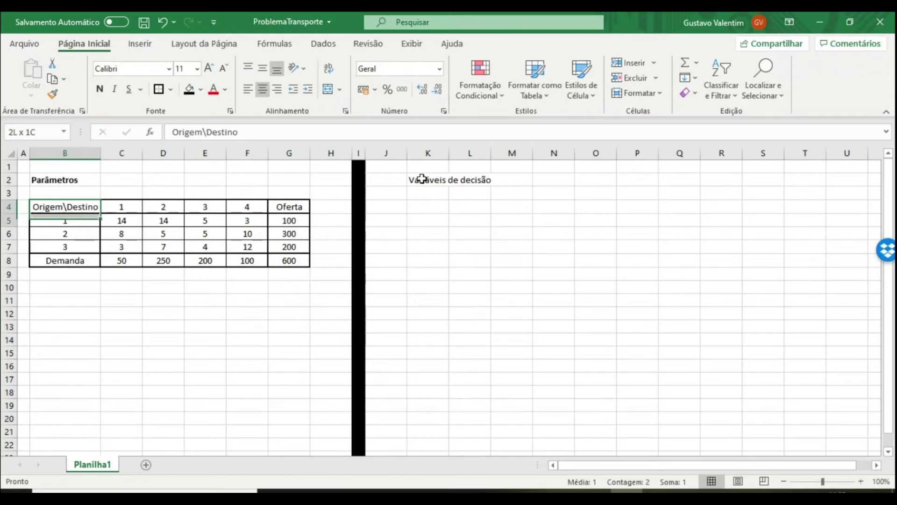
{"action": "key", "text": "shift+Down"}
{"action": "key", "text": "shift+Down"}
{"action": "key", "text": "shift+Right"}
{"action": "key", "text": "shift+Right"}
{"action": "key", "text": "shift+Right"}
{"action": "key", "text": "shift+Right"}
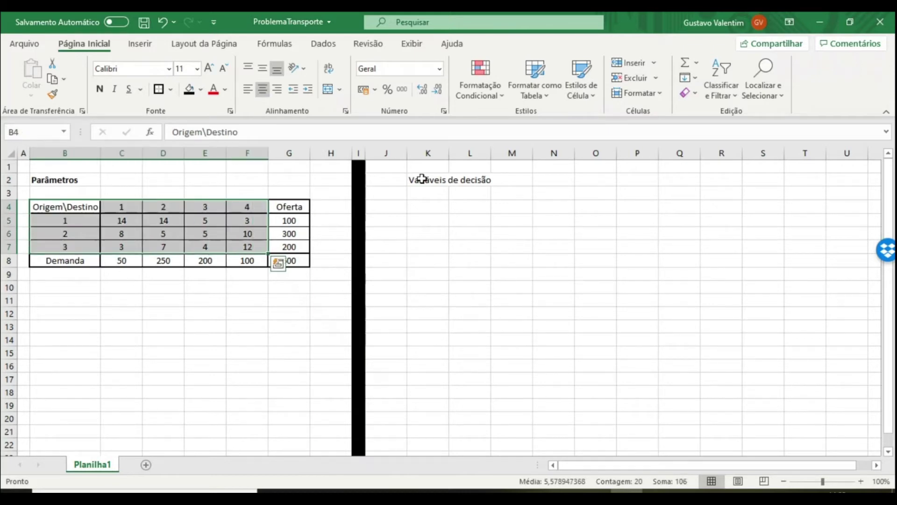
{"action": "key", "text": "ctrl+c"}
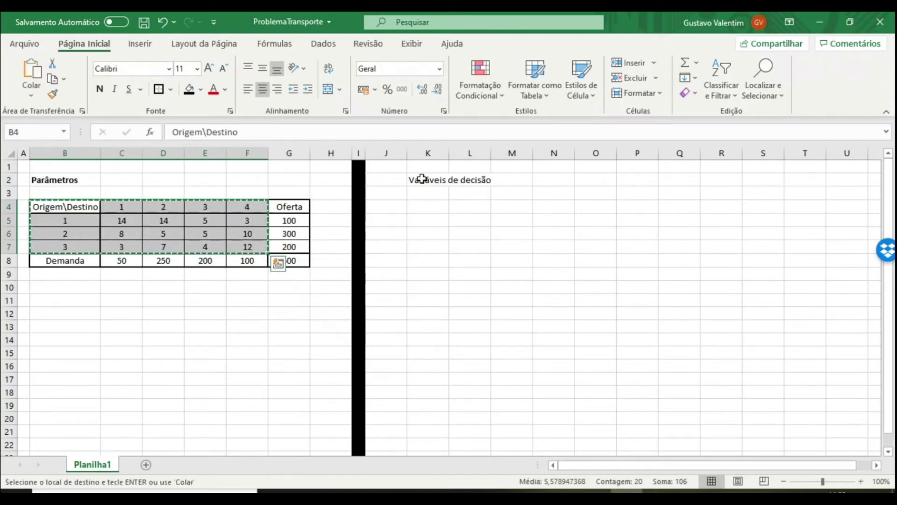
{"action": "key", "text": "Right"}
{"action": "key", "text": "Right"}
{"action": "key", "text": "Right"}
{"action": "key", "text": "Right"}
{"action": "key", "text": "Right"}
{"action": "key", "text": "Right"}
{"action": "key", "text": "Right"}
{"action": "key", "text": "Right"}
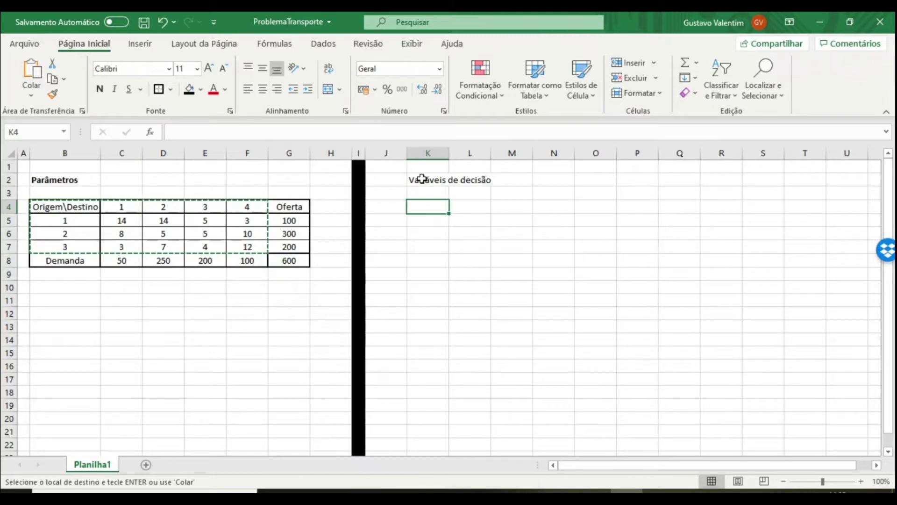
{"action": "key", "text": "ctrl+v"}
{"action": "key", "text": "Down"}
{"action": "key", "text": "Up"}
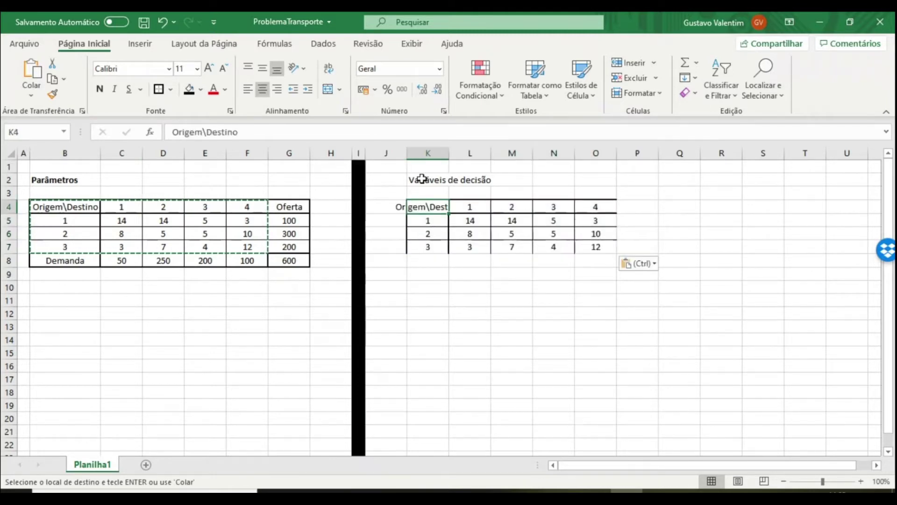
Step: Replace the corner label in K4 with x
{"action": "type", "text": "x"}
{"action": "key", "text": "Return"}
{"action": "key", "text": "Up"}
{"action": "key", "text": "shift+Down"}
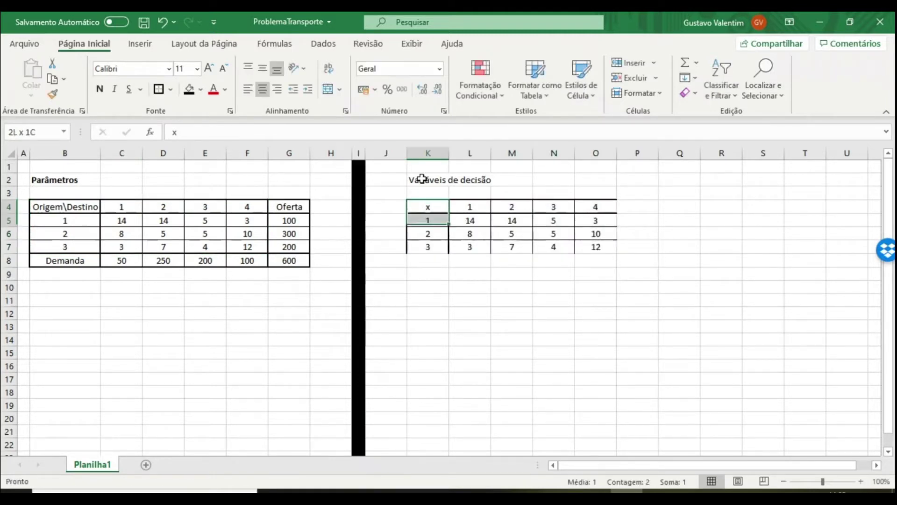
{"action": "key", "text": "shift+Down"}
{"action": "key", "text": "shift+Down"}
{"action": "key", "text": "shift+Right"}
{"action": "key", "text": "shift+Right"}
{"action": "key", "text": "shift+Right"}
{"action": "key", "text": "shift+Right"}
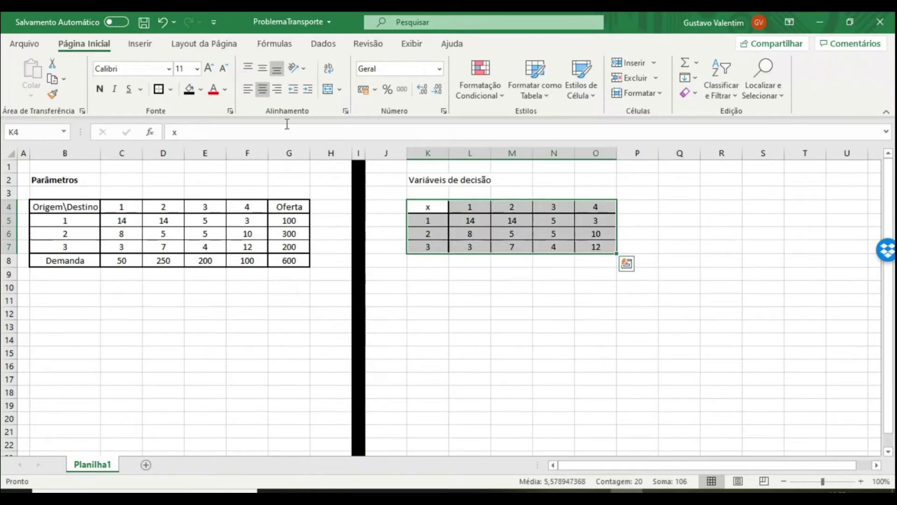
{"action": "left_click", "coordinate": [512, 326]}
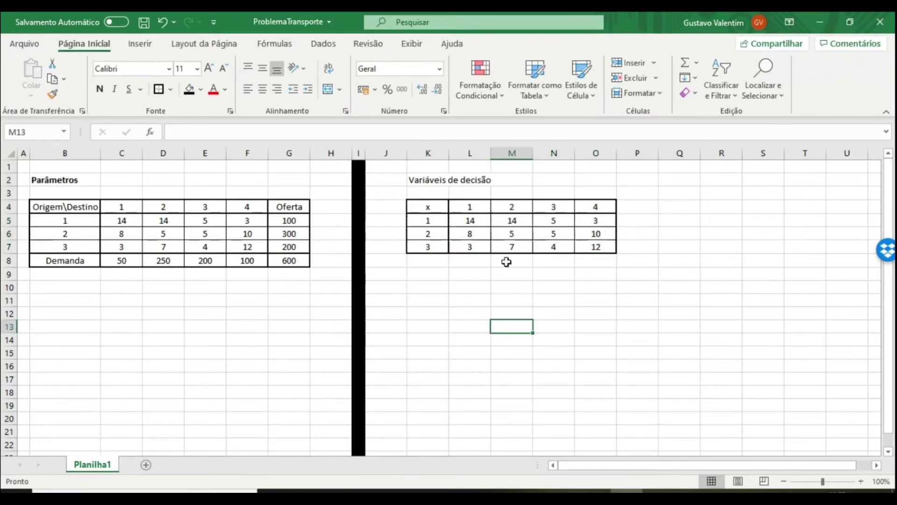
Step: Delete the copied cost values from L5:O7 and confirm the cells are empty
{"action": "left_click_drag", "start_coordinate": [470, 220], "coordinate": [594, 250]}
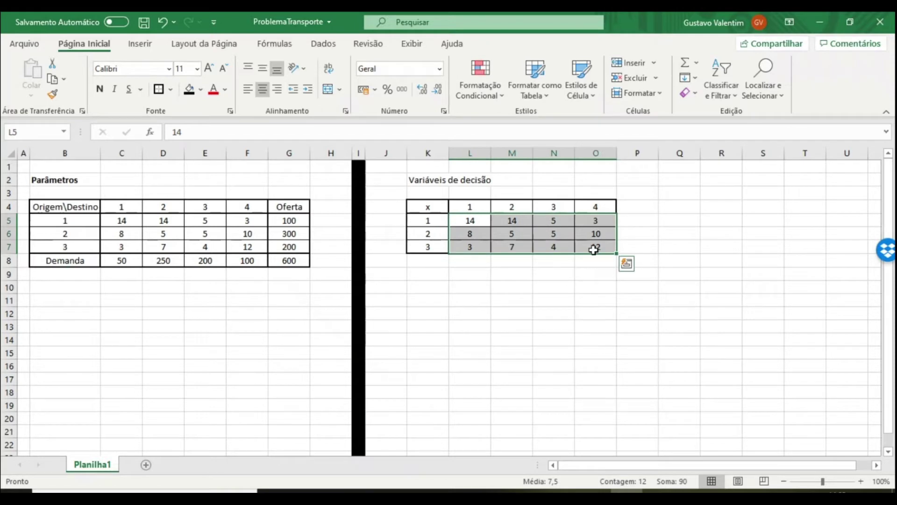
{"action": "key", "text": "Delete"}
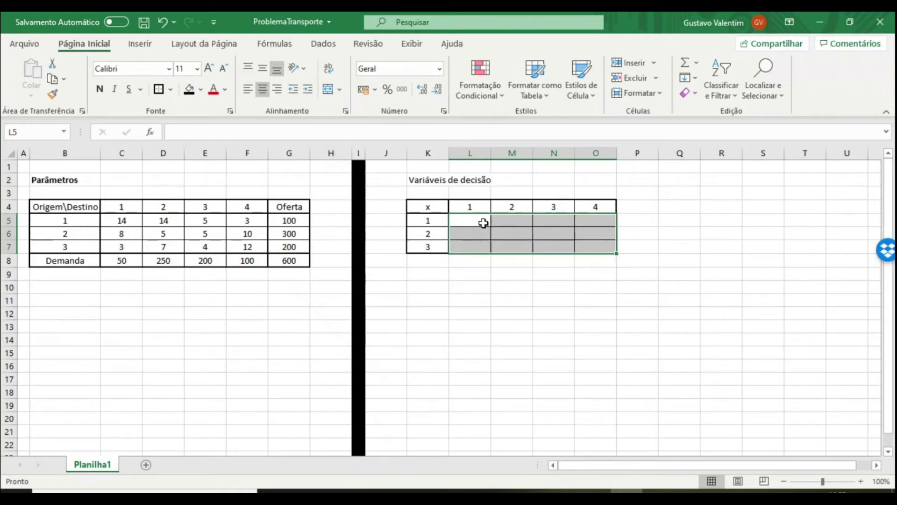
{"action": "left_click", "coordinate": [468, 222]}
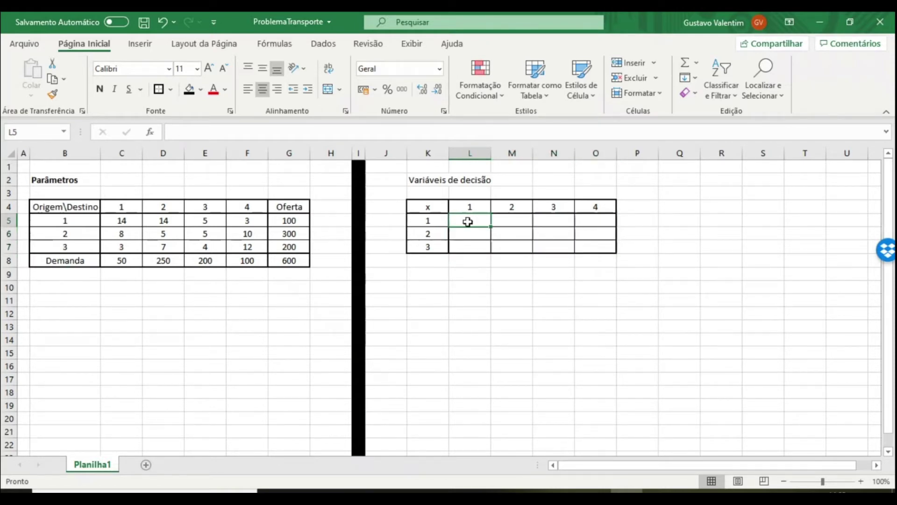
{"action": "left_click", "coordinate": [498, 223]}
{"action": "left_click", "coordinate": [539, 223]}
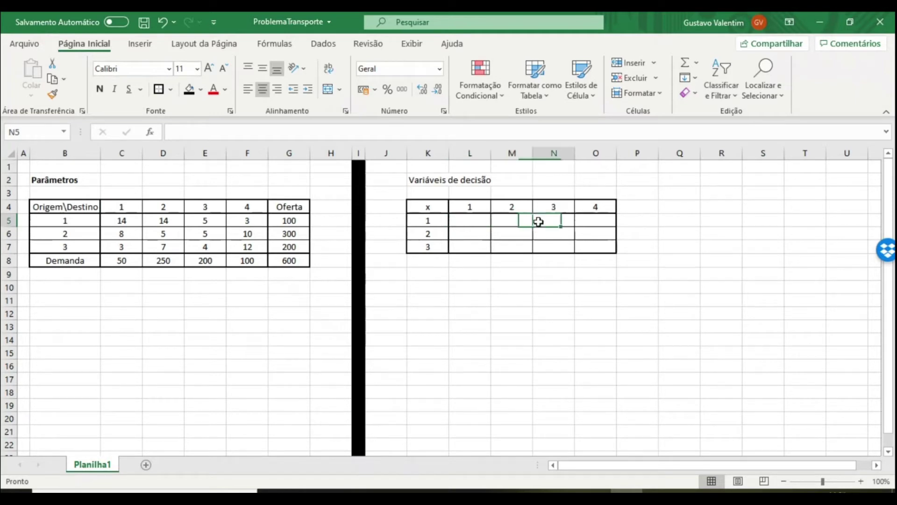
{"action": "left_click", "coordinate": [587, 223]}
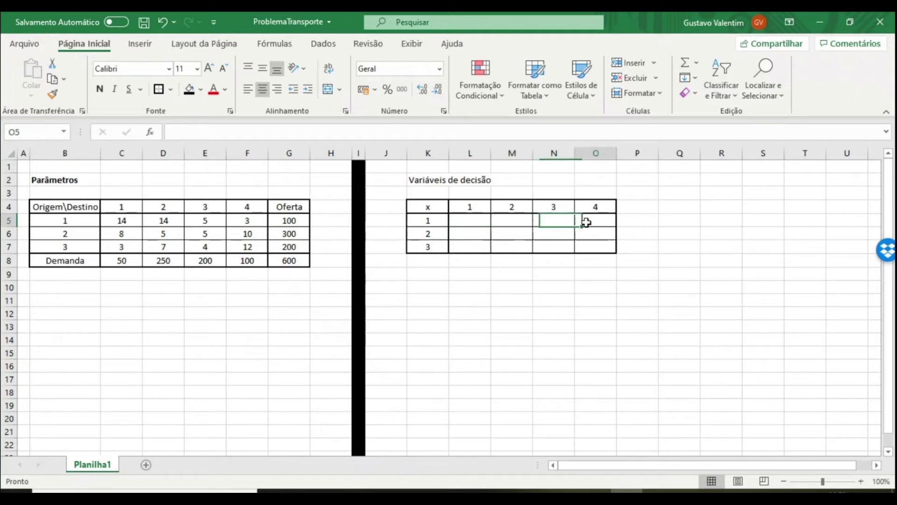
{"action": "left_click", "coordinate": [468, 235]}
{"action": "left_click", "coordinate": [506, 234]}
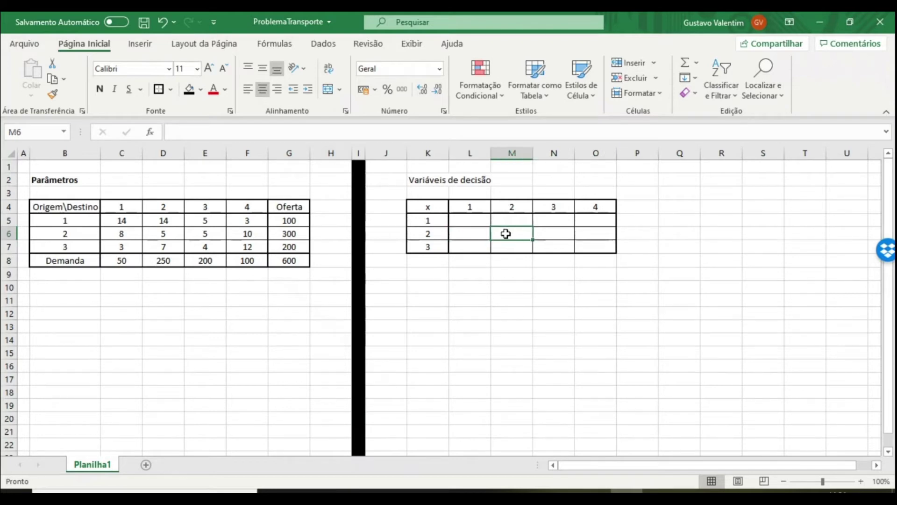
Step: Fill the empty decision grid L5:O7 with yellow
{"action": "left_click", "coordinate": [550, 237]}
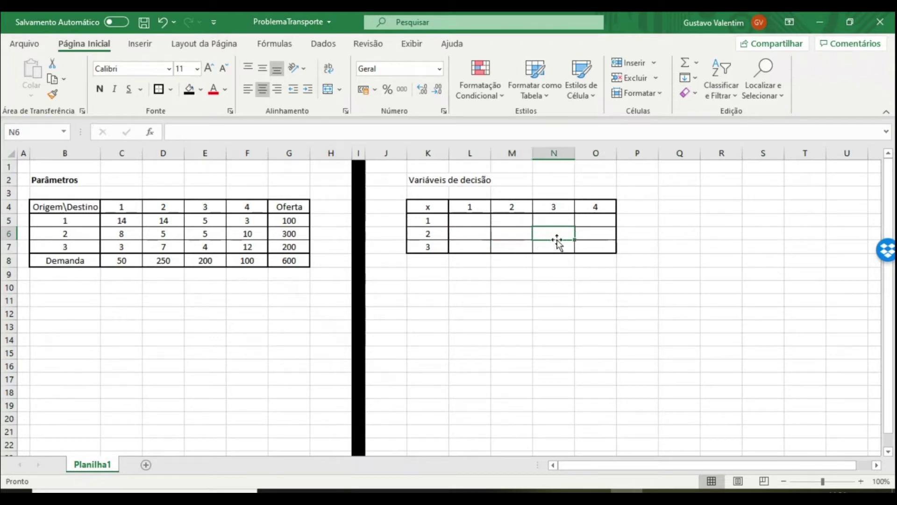
{"action": "left_click", "coordinate": [582, 248]}
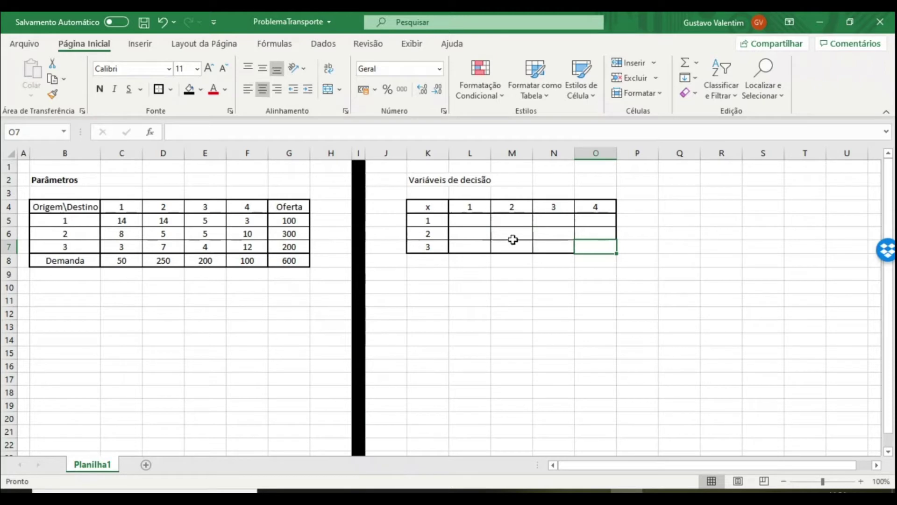
{"action": "left_click_drag", "start_coordinate": [472, 220], "coordinate": [582, 249]}
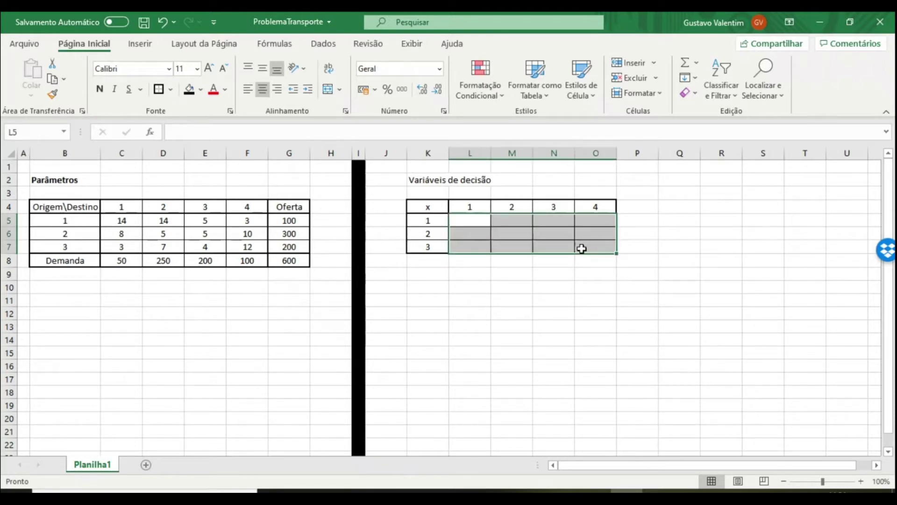
{"action": "left_click", "coordinate": [201, 90]}
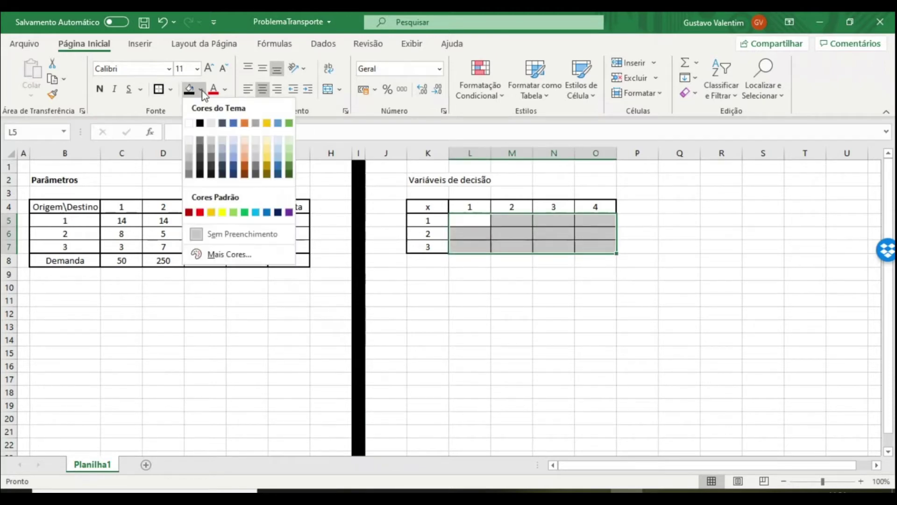
{"action": "left_click", "coordinate": [223, 212]}
{"action": "left_click", "coordinate": [659, 365]}
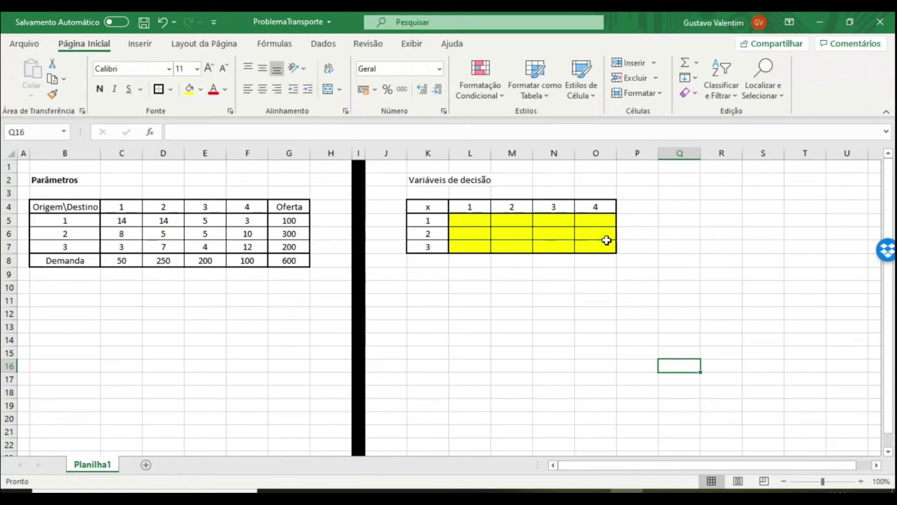
Step: Fill column Q black and narrow it to a thin divider
{"action": "left_click", "coordinate": [685, 155]}
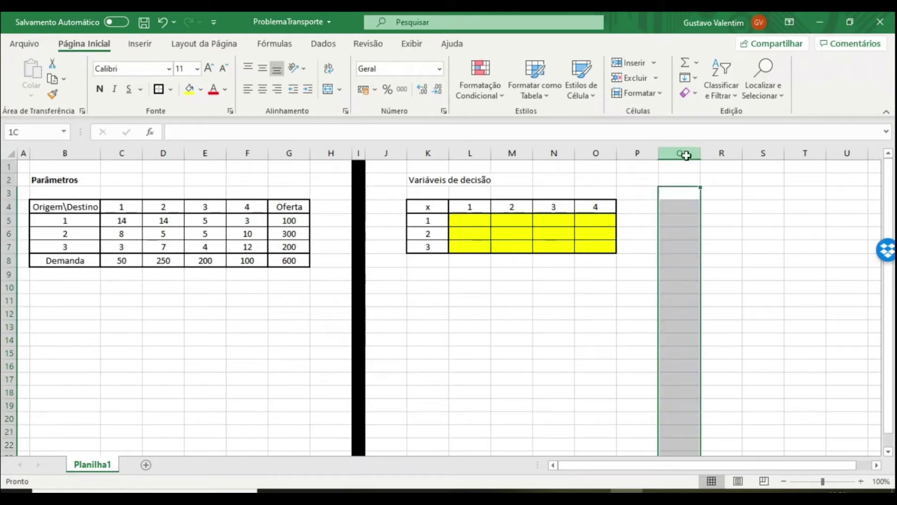
{"action": "left_click", "coordinate": [202, 89]}
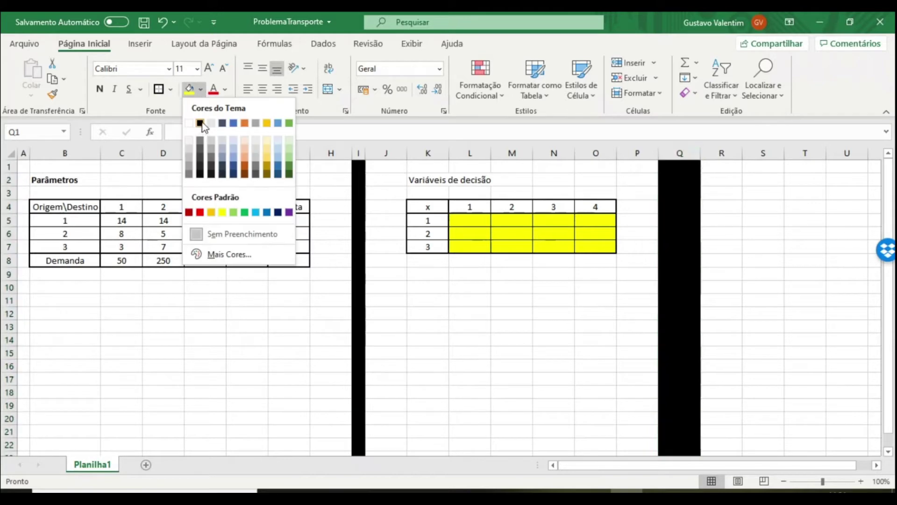
{"action": "left_click", "coordinate": [204, 124]}
{"action": "left_click_drag", "start_coordinate": [700, 154], "coordinate": [673, 161]}
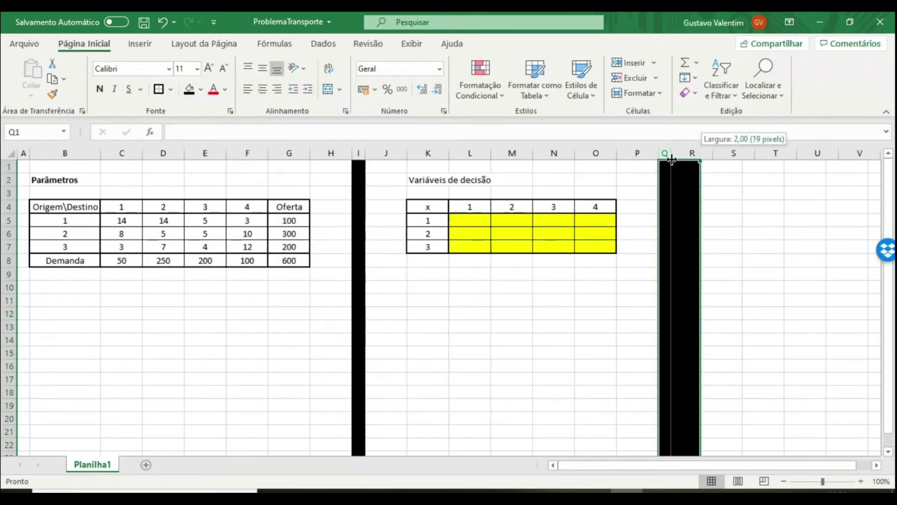
{"action": "left_click_drag", "start_coordinate": [674, 160], "coordinate": [671, 160]}
{"action": "left_click", "coordinate": [638, 322]}
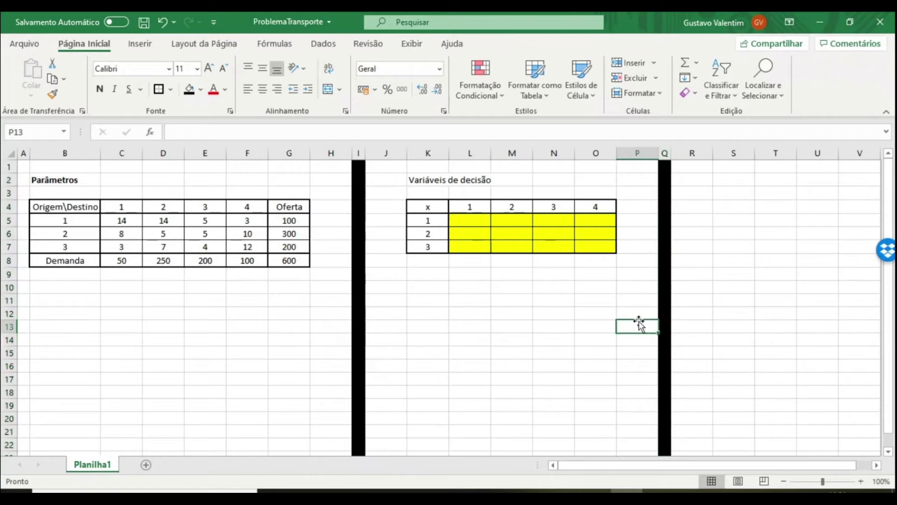
Step: Bold the 'Variáveis de decisão' heading in K2
{"action": "left_click", "coordinate": [434, 180]}
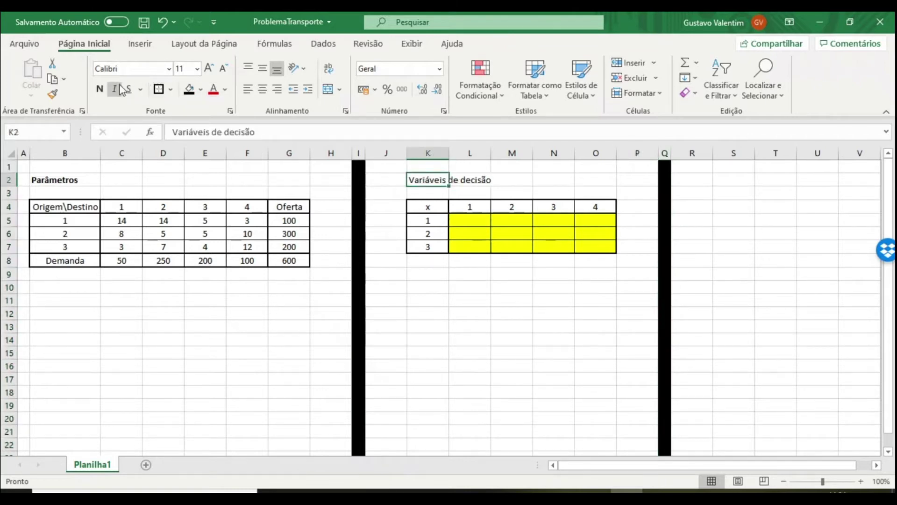
{"action": "left_click", "coordinate": [99, 89]}
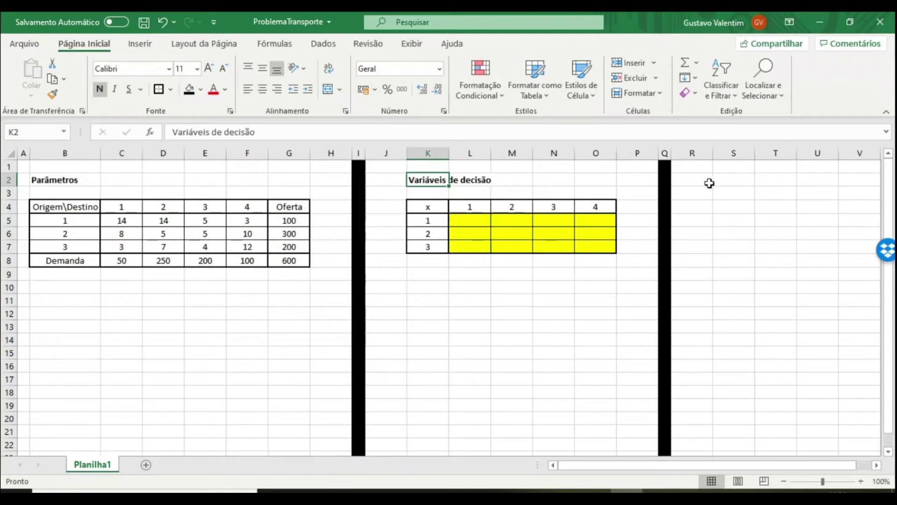
{"action": "left_click", "coordinate": [724, 180]}
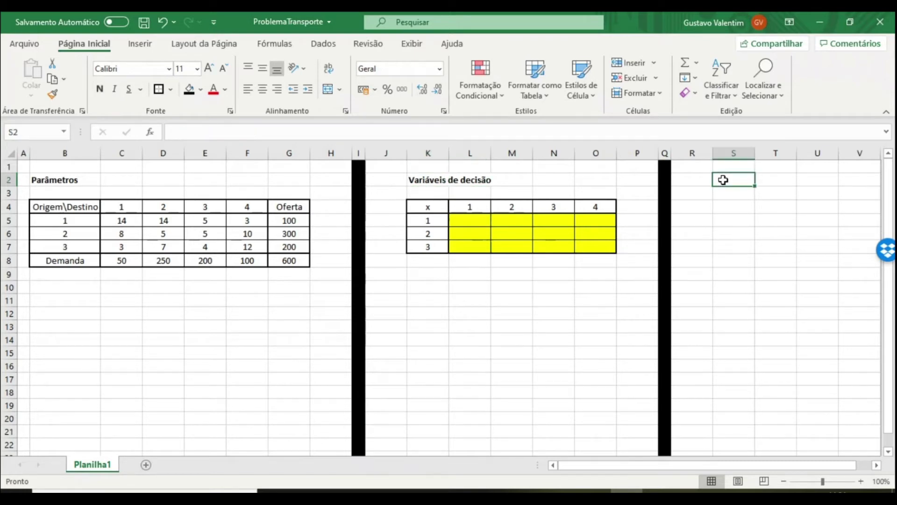
Step: Enter the bold heading 'Modelo Matemático' in S2
{"action": "type", "text": "Modelo Matemá"}
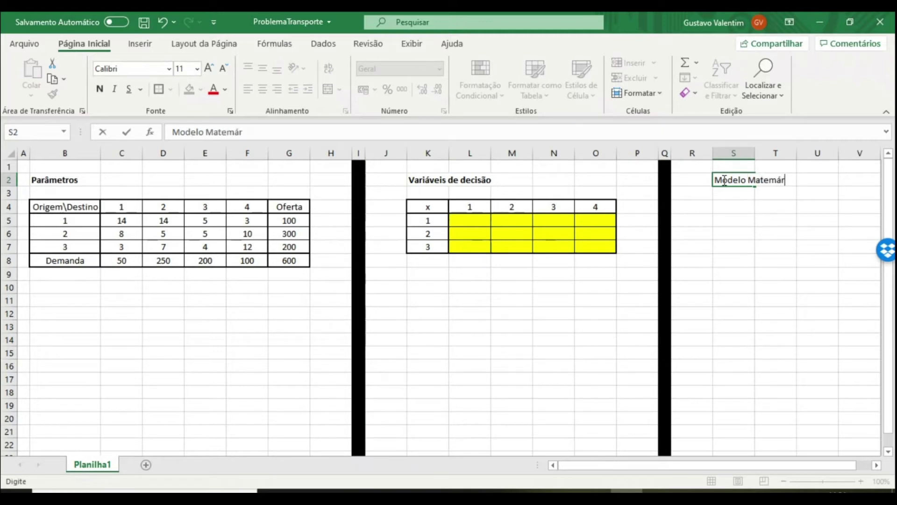
{"action": "type", "text": "ti"}
{"action": "type", "text": "ico"}
{"action": "key", "text": "Return"}
{"action": "key", "text": "Up"}
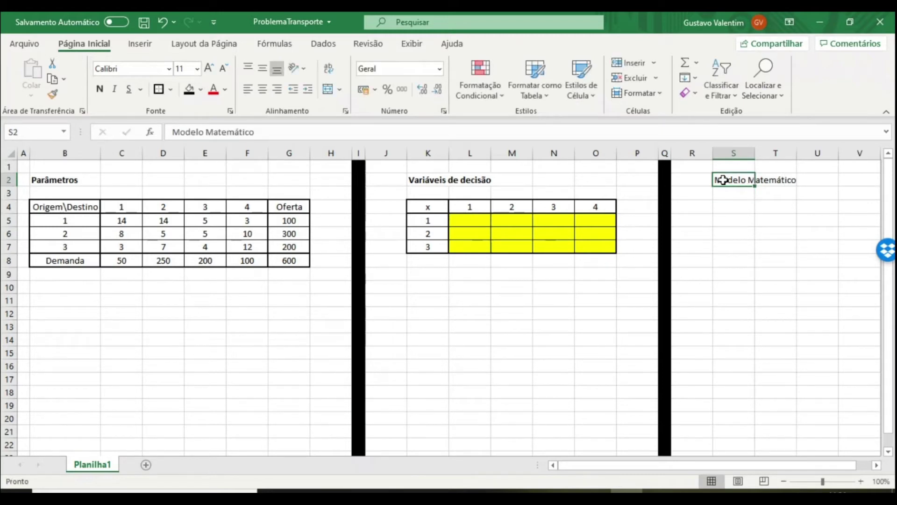
{"action": "left_click", "coordinate": [99, 89]}
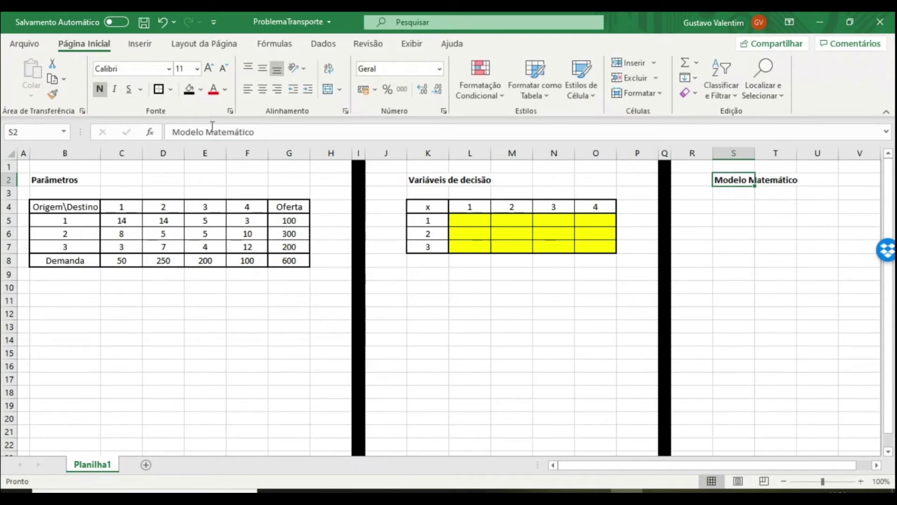
Step: Type the objective label 'min' in S4
{"action": "left_click", "coordinate": [732, 218]}
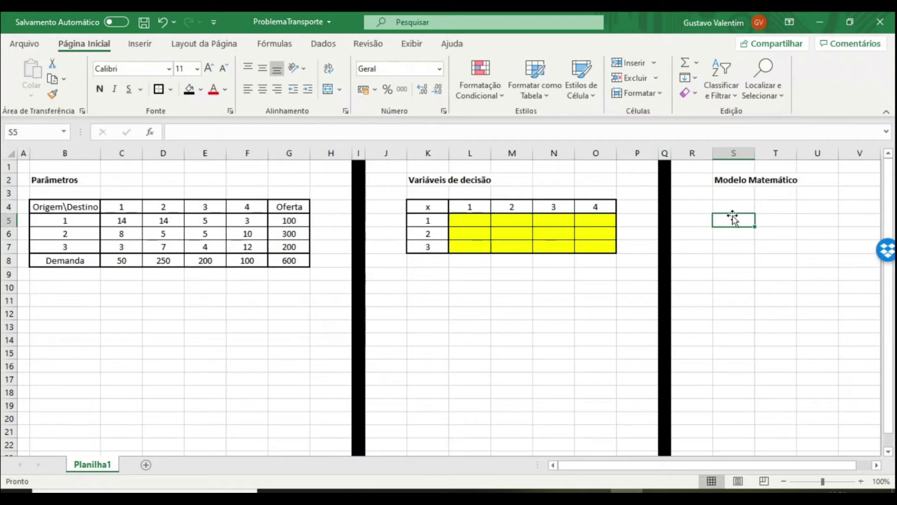
{"action": "key", "text": "Up"}
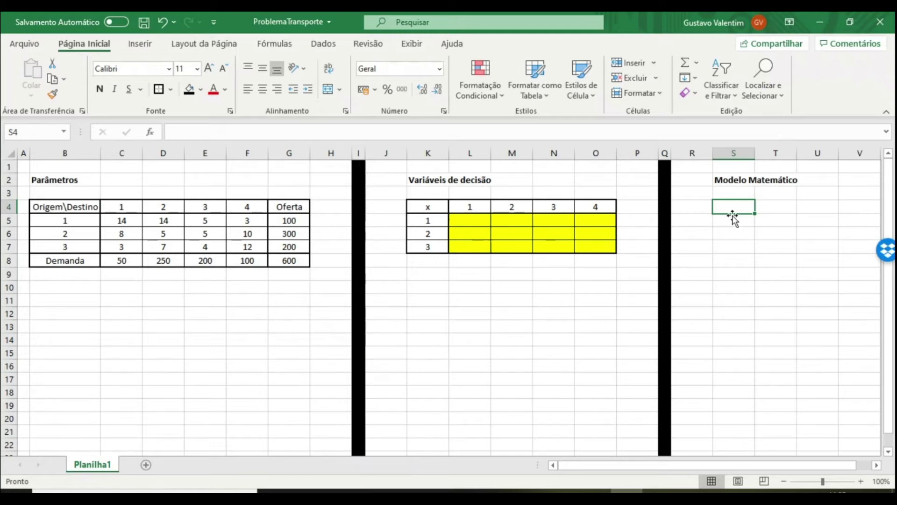
{"action": "type", "text": "min"}
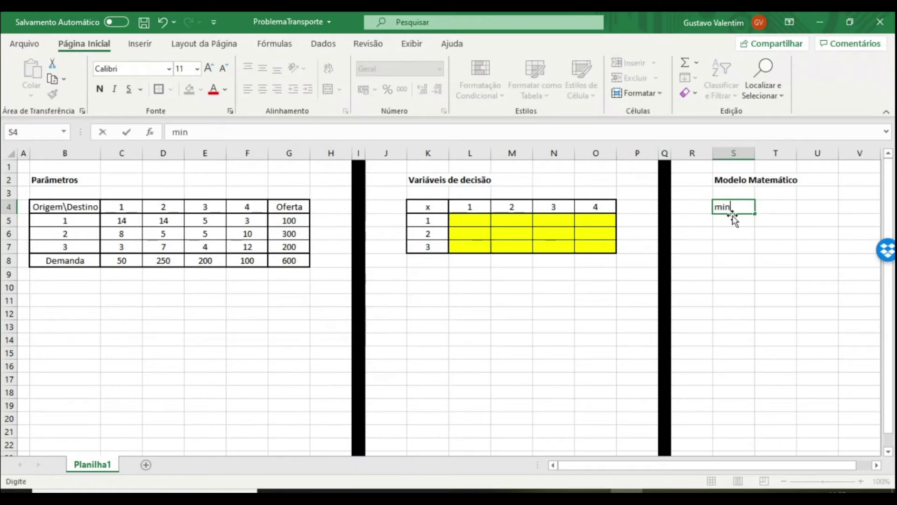
{"action": "key", "text": "Tab"}
{"action": "key", "text": "Tab"}
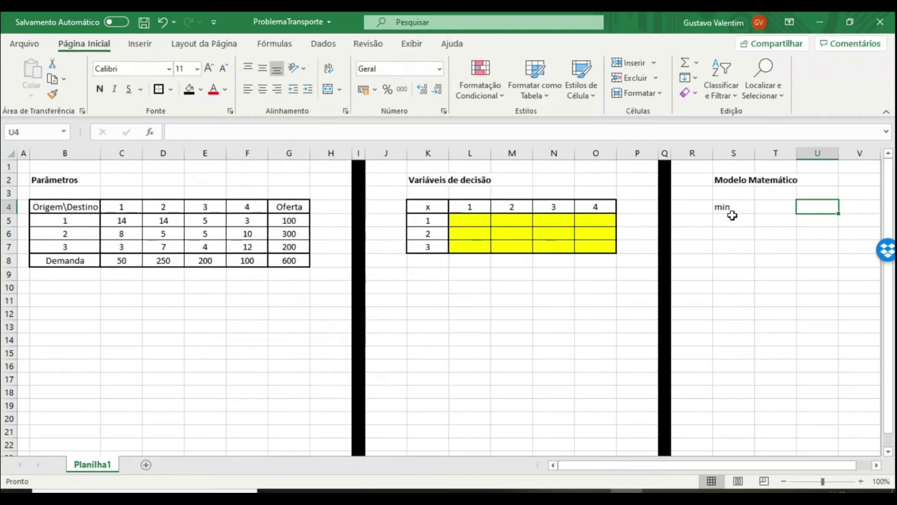
Step: Enter =SOMARPRODUTO(C5:F7;L5:O7) in U4 as the total-cost formula
{"action": "type", "text": "=somar"}
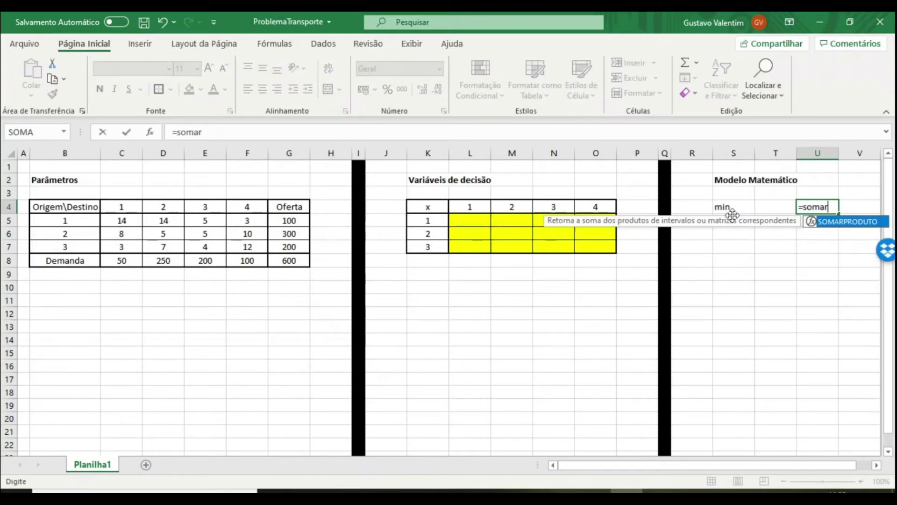
{"action": "key", "text": "Tab"}
{"action": "left_click_drag", "start_coordinate": [125, 222], "coordinate": [238, 241]}
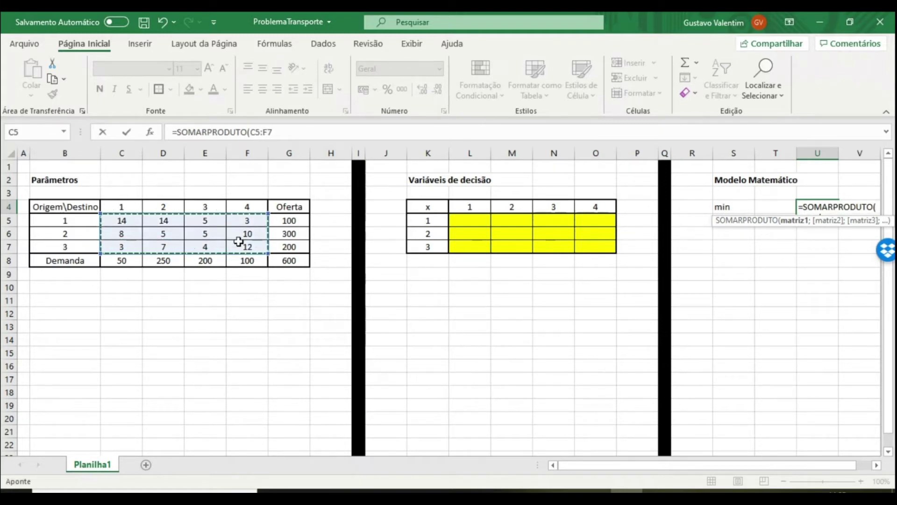
{"action": "type", "text": ";"}
{"action": "left_click_drag", "start_coordinate": [453, 222], "coordinate": [599, 248]}
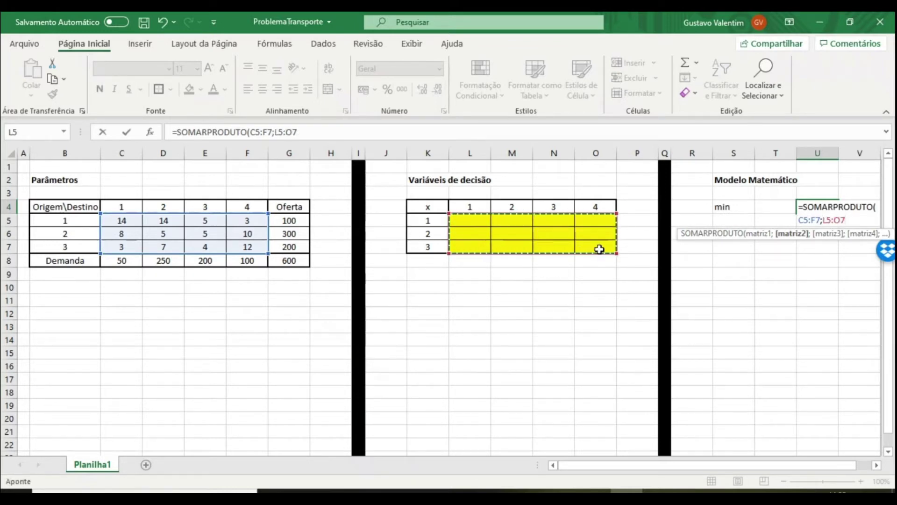
{"action": "type", "text": ")"}
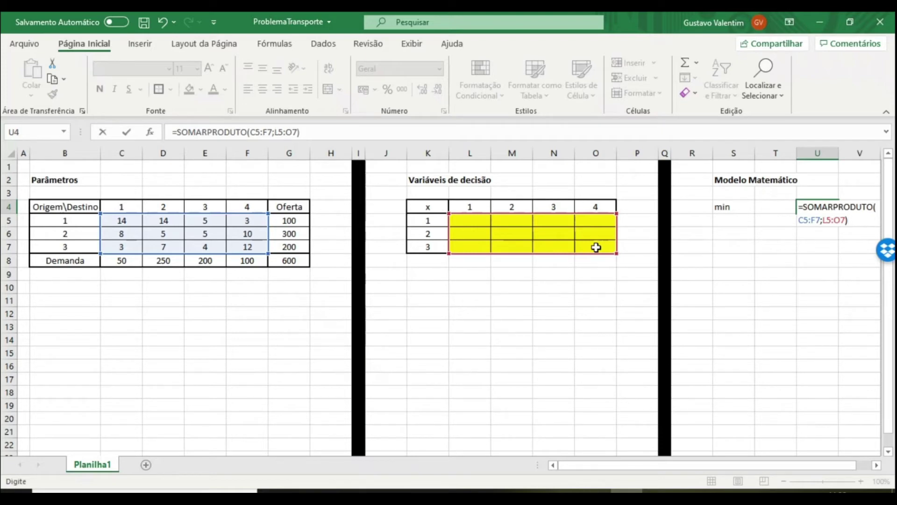
{"action": "key", "text": "Return"}
{"action": "key", "text": "Up"}
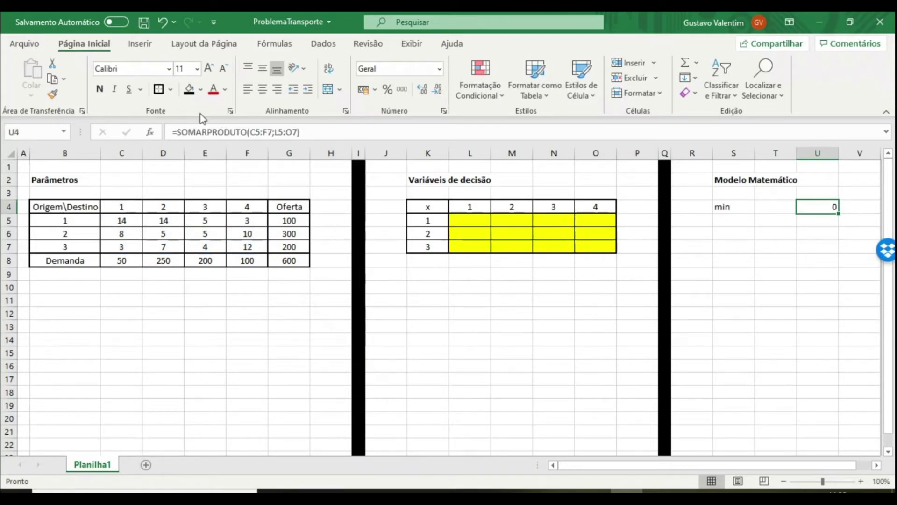
Step: Fill the objective cell U4 green
{"action": "left_click", "coordinate": [201, 89]}
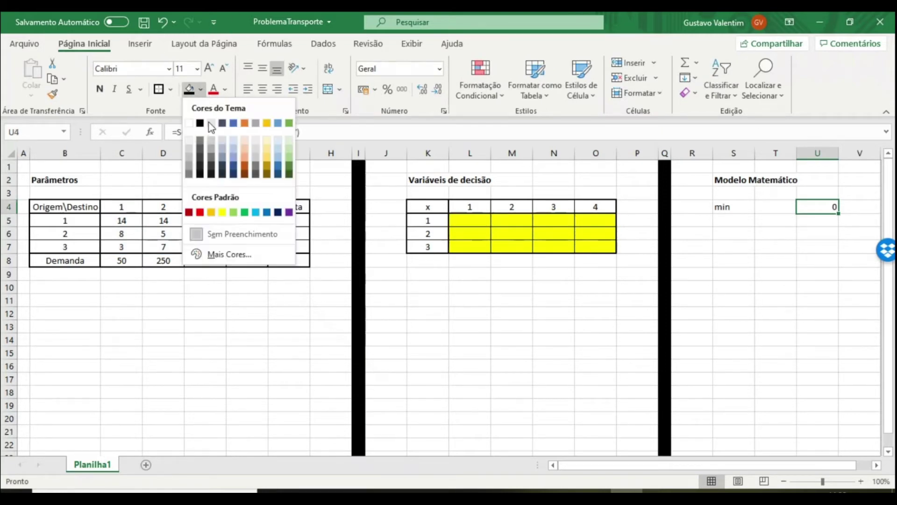
{"action": "left_click", "coordinate": [290, 123]}
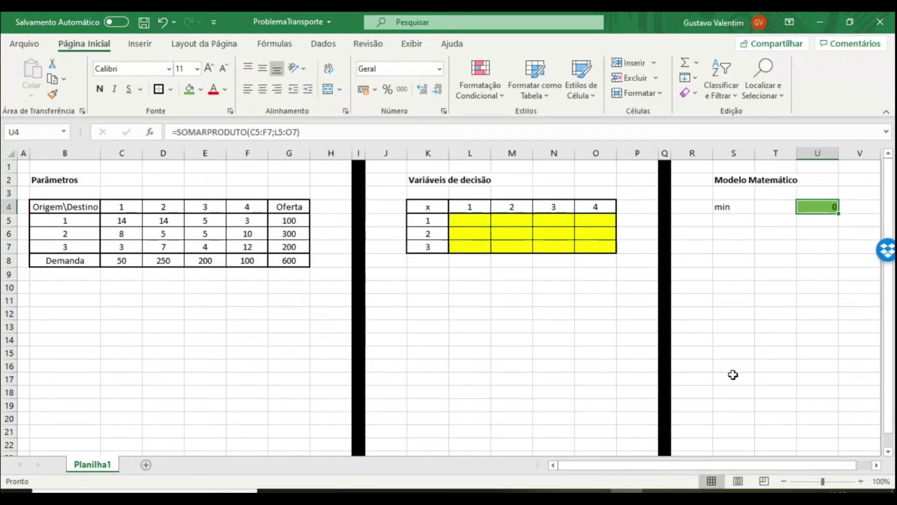
{"action": "left_click", "coordinate": [735, 231]}
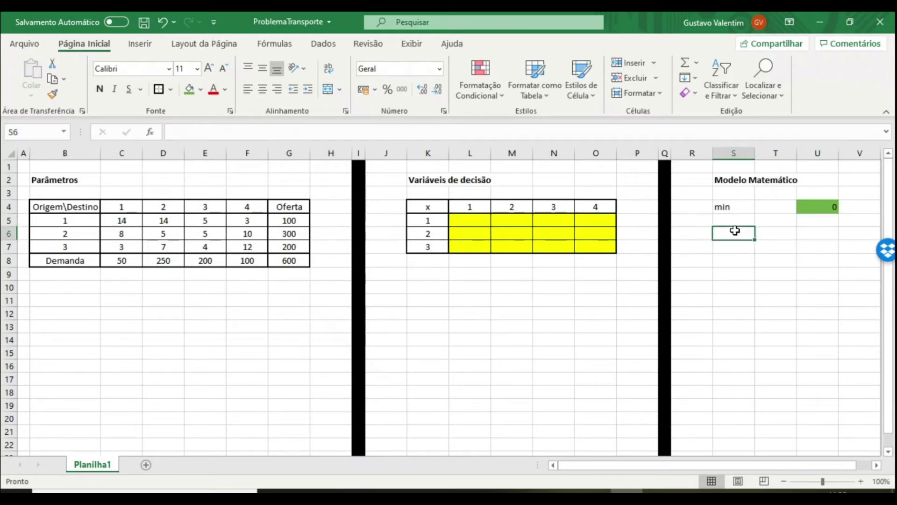
Step: Label S6 's.a' and link U8 to the supply value in G5 (100)
{"action": "type", "text": "s.a"}
{"action": "key", "text": "Return"}
{"action": "key", "text": "Return"}
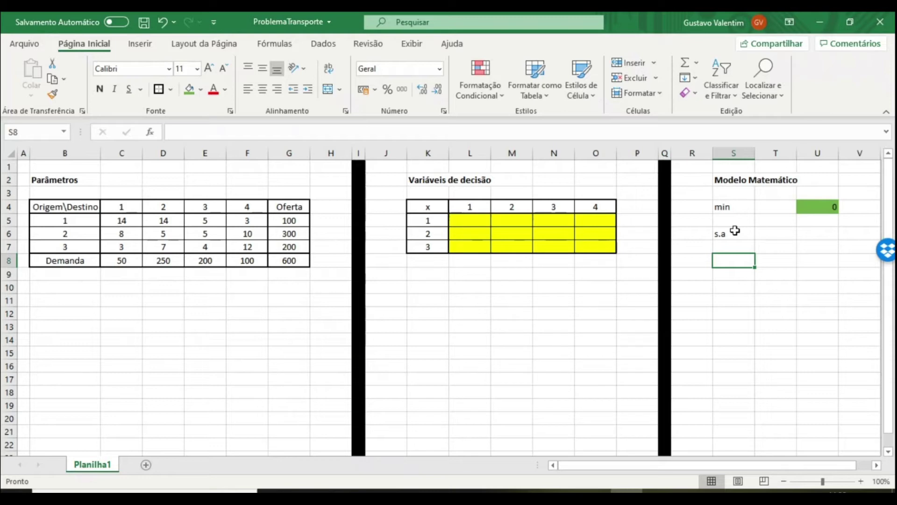
{"action": "key", "text": "Right"}
{"action": "key", "text": "Right"}
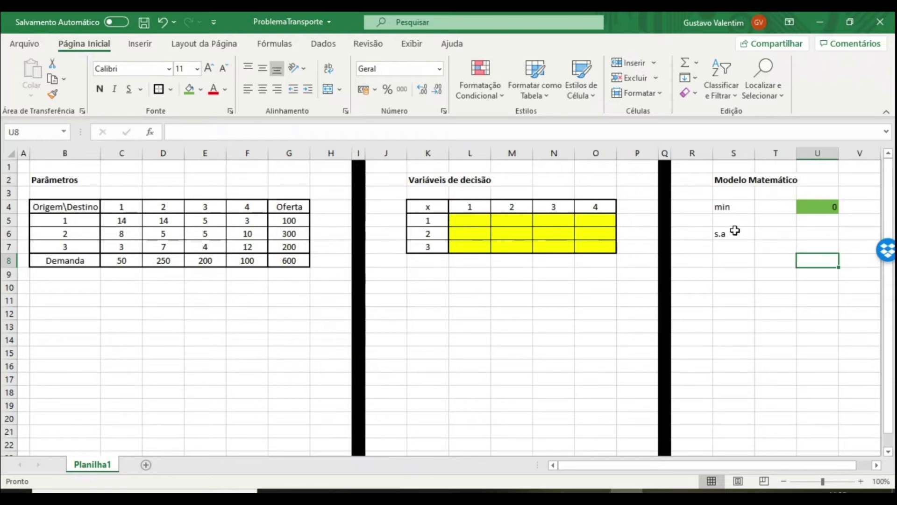
{"action": "type", "text": "="}
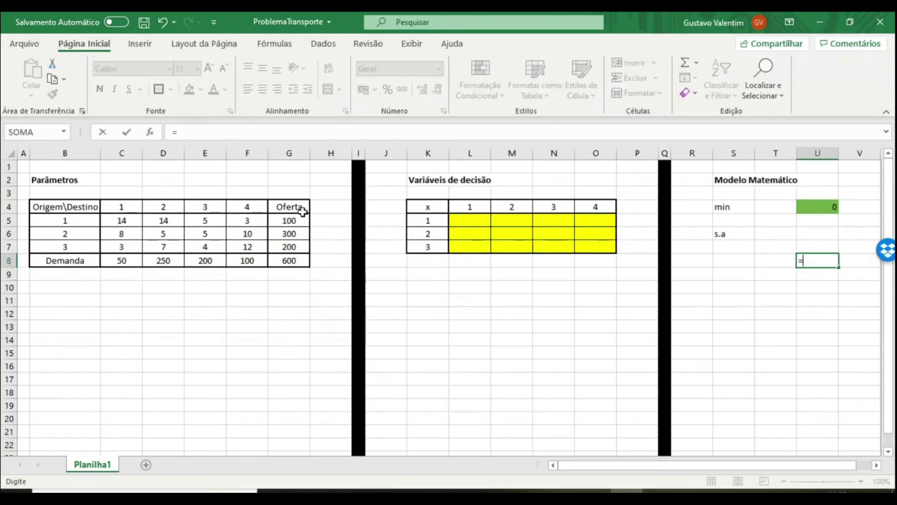
{"action": "left_click", "coordinate": [285, 221]}
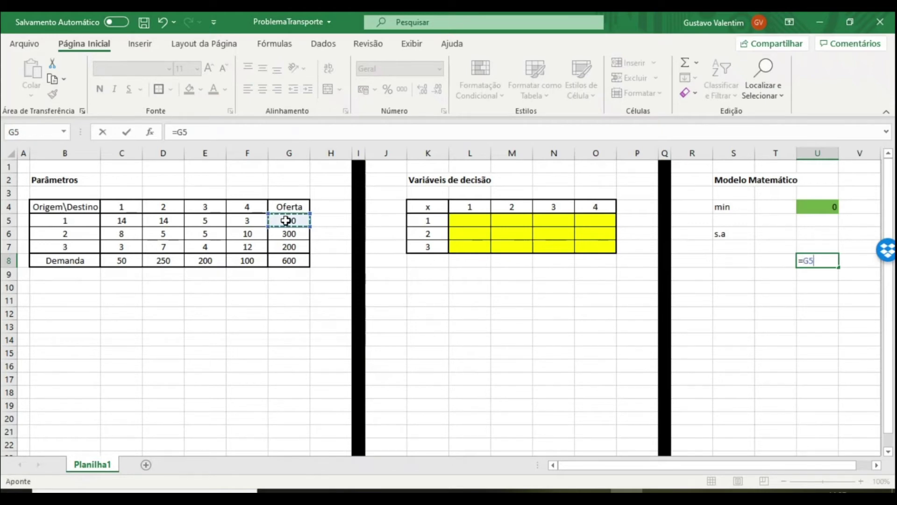
{"action": "key", "text": "Return"}
Step: Put '<=' in T8 and begin a SOMA formula in S8
{"action": "key", "text": "Up"}
{"action": "key", "text": "Left"}
{"action": "type", "text": "<="}
{"action": "key", "text": "Left"}
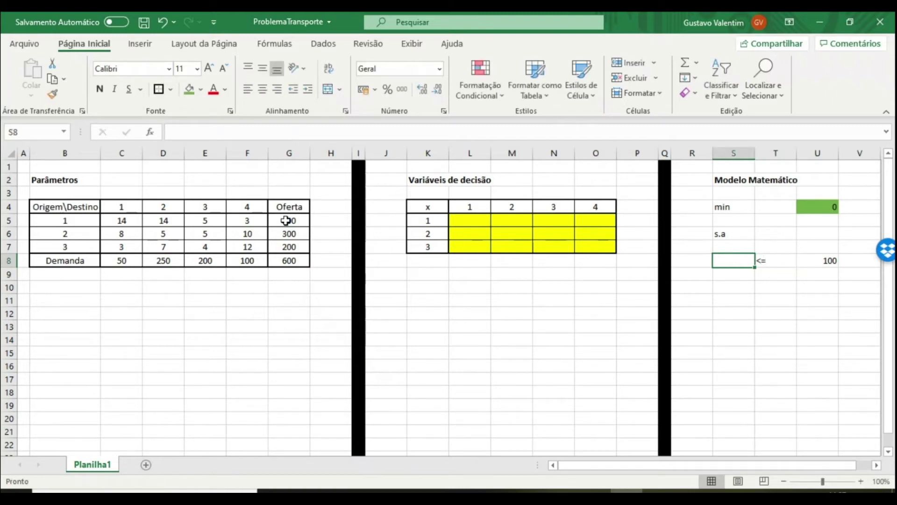
{"action": "left_click", "coordinate": [275, 219]}
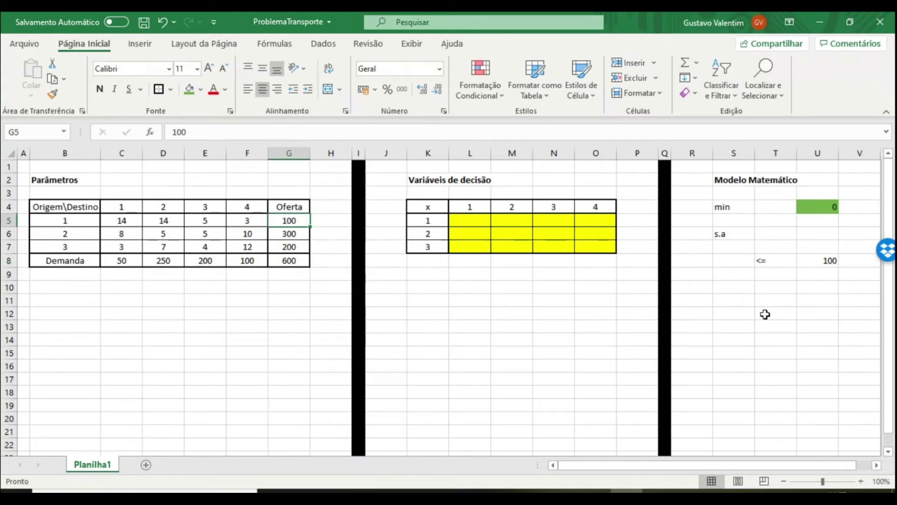
{"action": "left_click", "coordinate": [731, 258]}
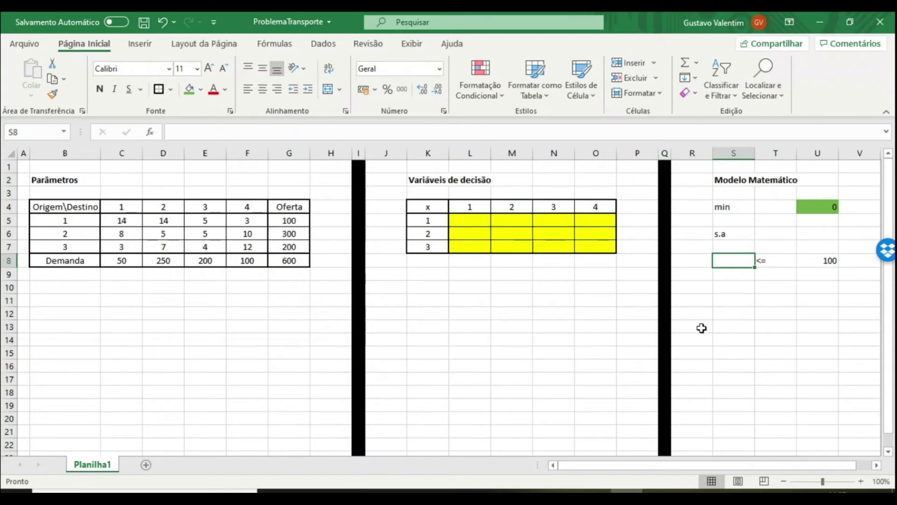
{"action": "type", "text": "=s"}
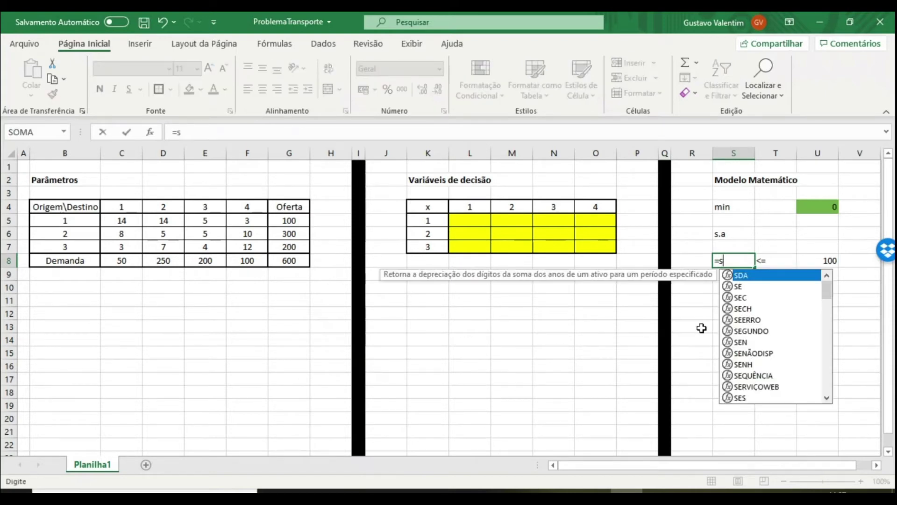
{"action": "type", "text": "oma"}
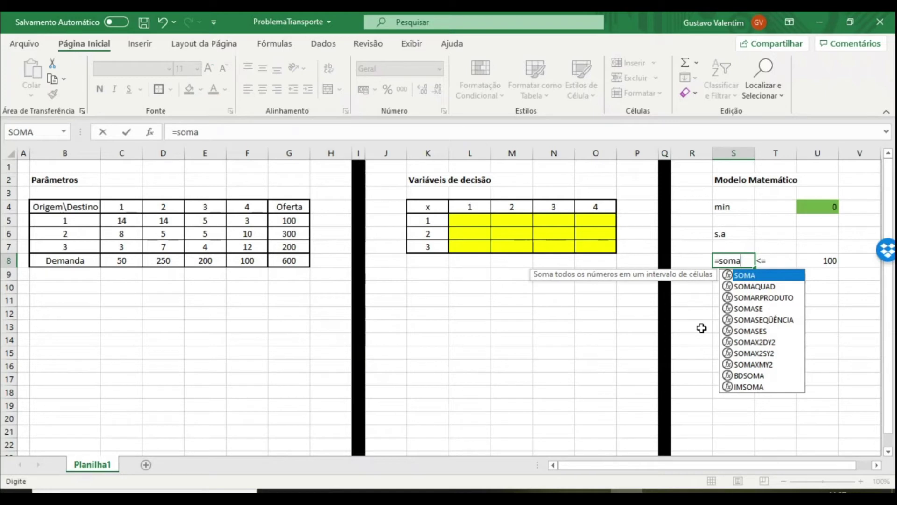
Step: Complete S8 as =SOMA(L5:O5), giving 0 <= 100, and check U8's =G5 link
{"action": "key", "text": "Tab"}
{"action": "mouse_move", "coordinate": [465, 223]}
{"action": "left_mouse_down"}
{"action": "mouse_move", "coordinate": [544, 230]}
{"action": "mouse_move", "coordinate": [591, 221]}
{"action": "left_mouse_up"}
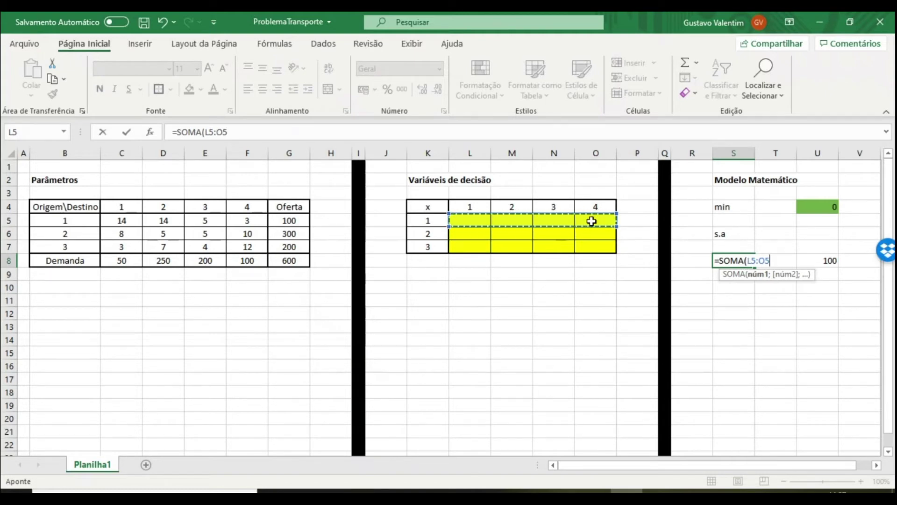
{"action": "type", "text": ")"}
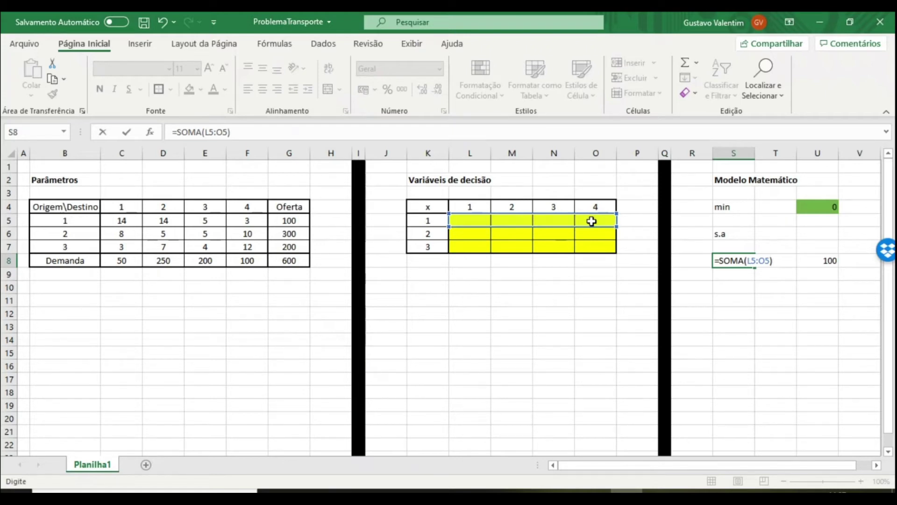
{"action": "key", "text": "Return"}
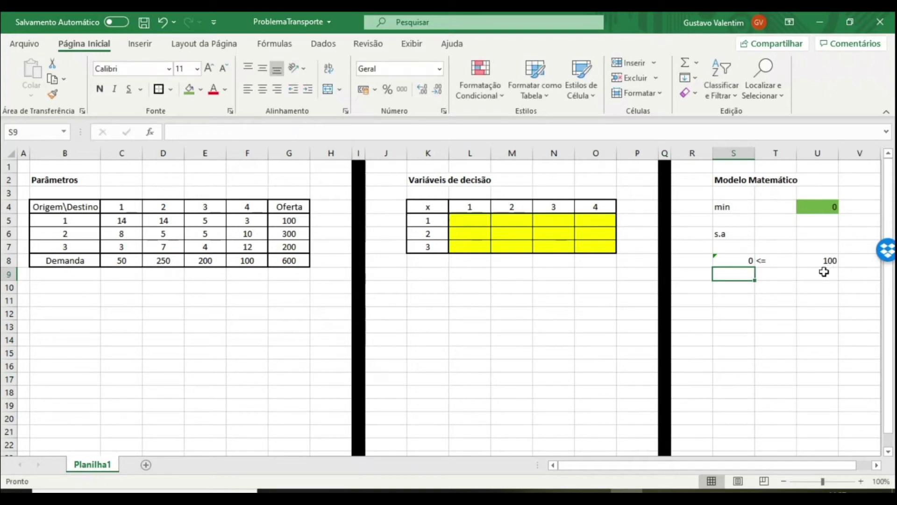
{"action": "left_click", "coordinate": [822, 262]}
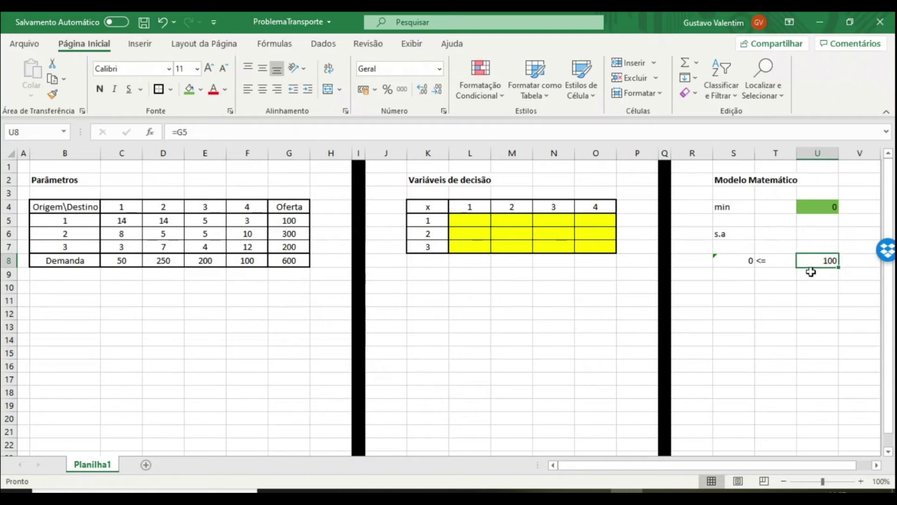
{"action": "left_click", "coordinate": [811, 272]}
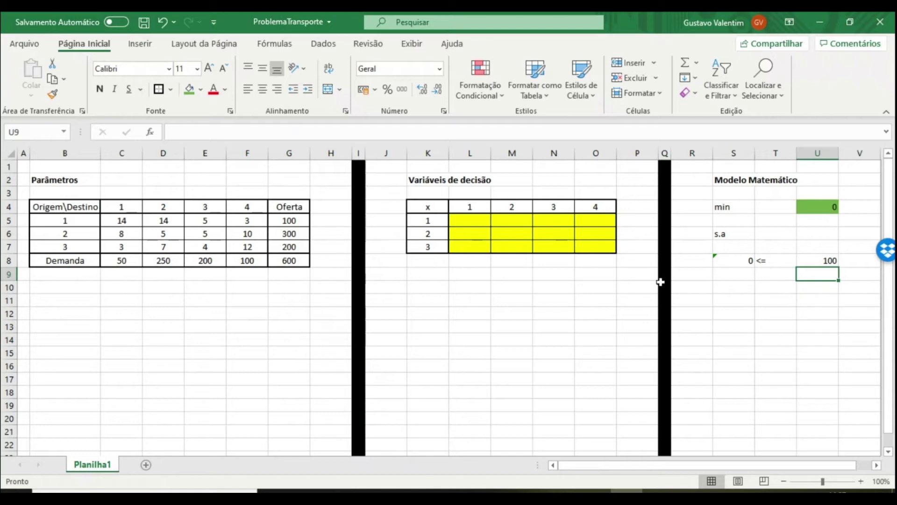
{"action": "left_click", "coordinate": [827, 262]}
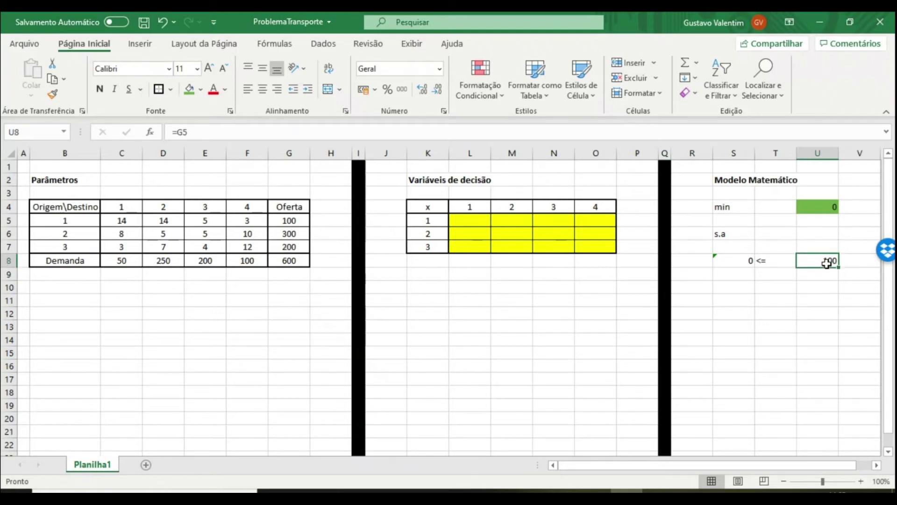
Step: Fill the supply capacities down to U10 and the S8 row-sum formula down to S9:S10
{"action": "left_click_drag", "start_coordinate": [839, 267], "coordinate": [840, 295]}
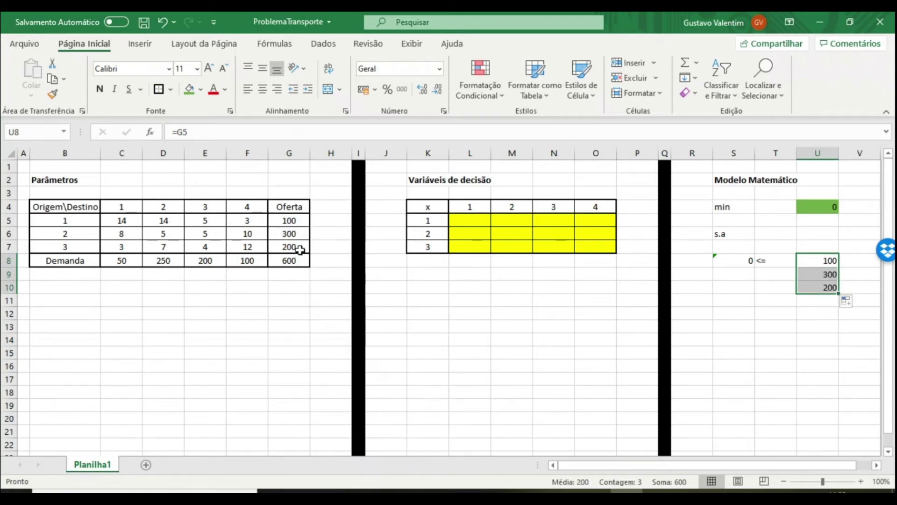
{"action": "double_click", "coordinate": [732, 259]}
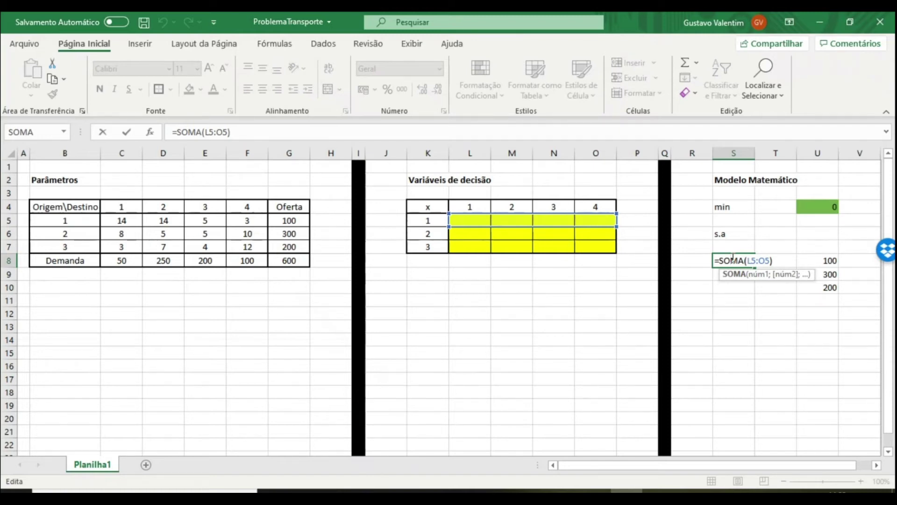
{"action": "key", "text": "Return"}
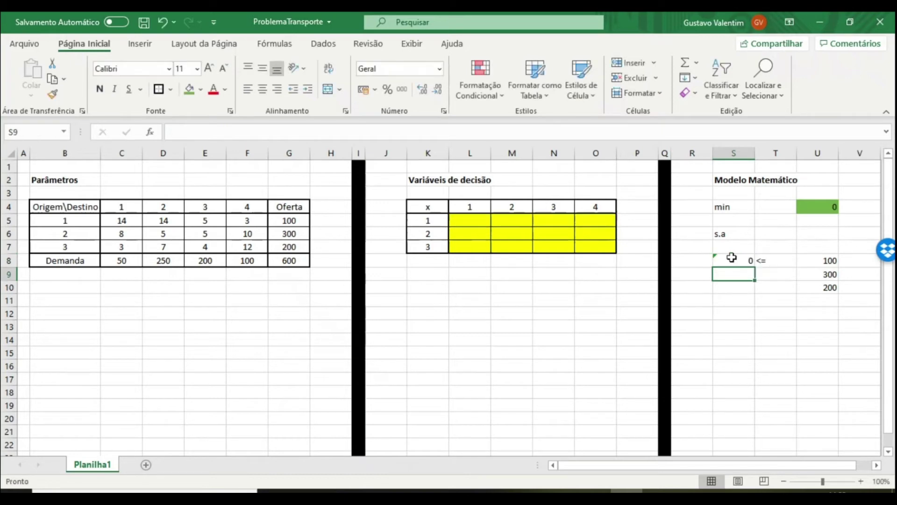
{"action": "left_click", "coordinate": [732, 257]}
{"action": "left_click_drag", "start_coordinate": [754, 266], "coordinate": [754, 292]}
{"action": "left_click", "coordinate": [730, 274]}
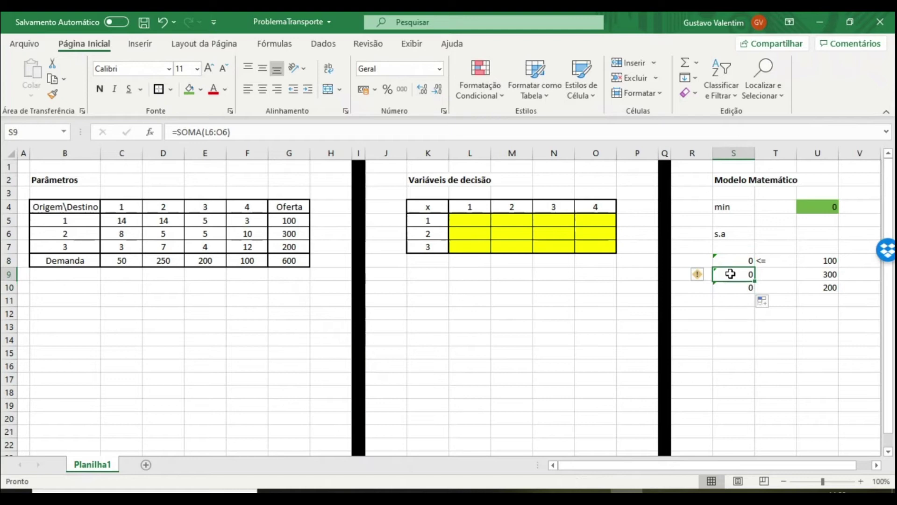
Step: Verify that S9 and S10 sum rows L6:O6 and L7:O7
{"action": "double_click", "coordinate": [731, 274]}
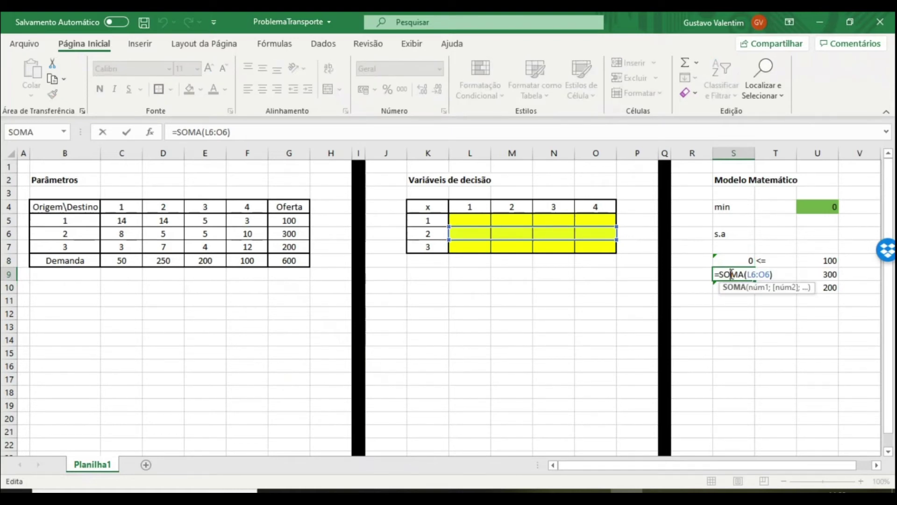
{"action": "key", "text": "Return"}
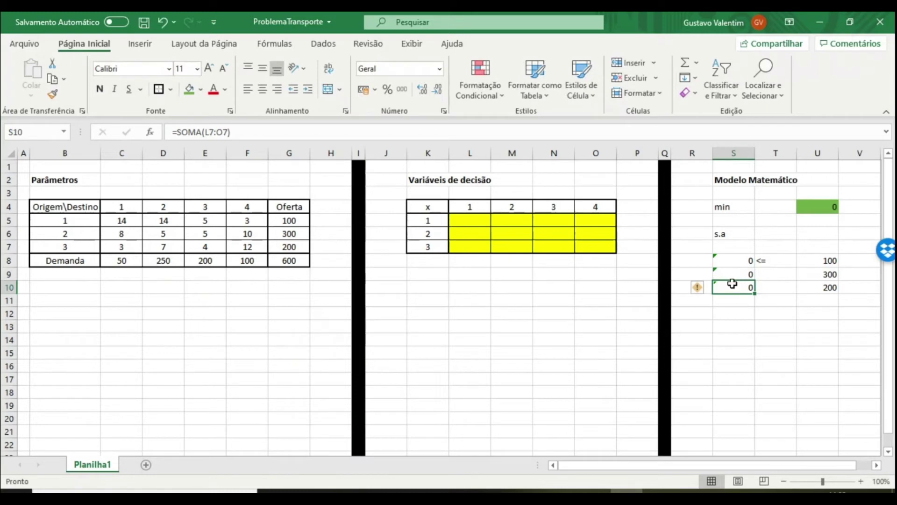
{"action": "double_click", "coordinate": [732, 284]}
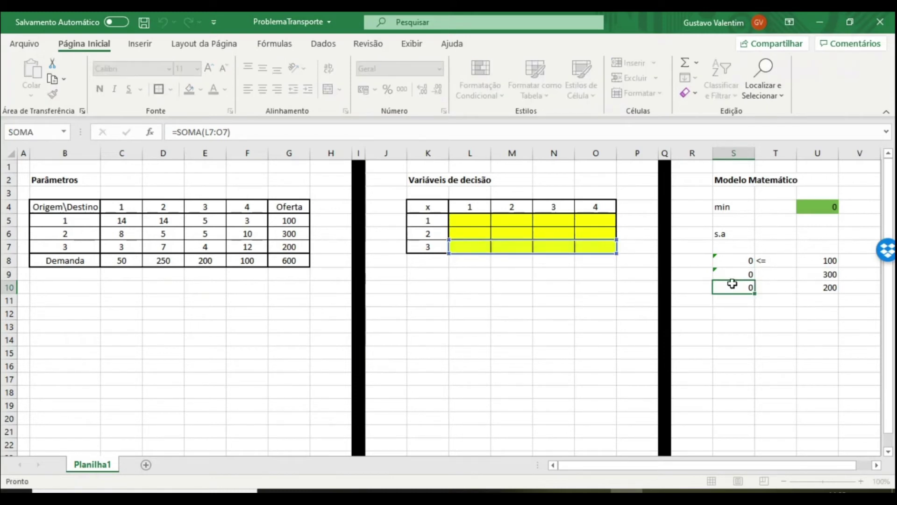
{"action": "key", "text": "Return"}
Step: Copy the <= sign from T8 into T9:T10
{"action": "key", "text": "Up"}
{"action": "key", "text": "Up"}
{"action": "key", "text": "Up"}
{"action": "key", "text": "Right"}
{"action": "key", "text": "ctrl+c"}
{"action": "key", "text": "shift+Down"}
{"action": "key", "text": "shift+Down"}
{"action": "key", "text": "ctrl+v"}
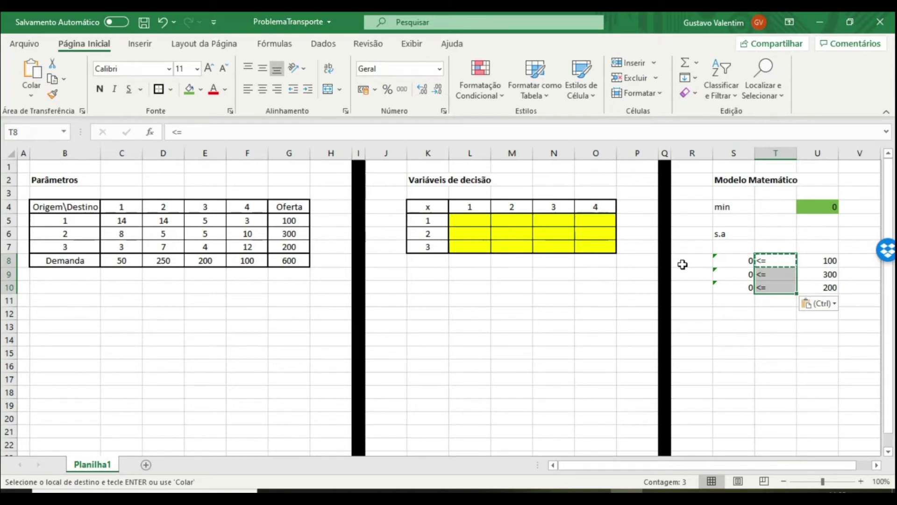
Step: Merge R8:R10, enter the label 'Ofertas', and centre it vertically
{"action": "left_click_drag", "start_coordinate": [683, 265], "coordinate": [684, 287]}
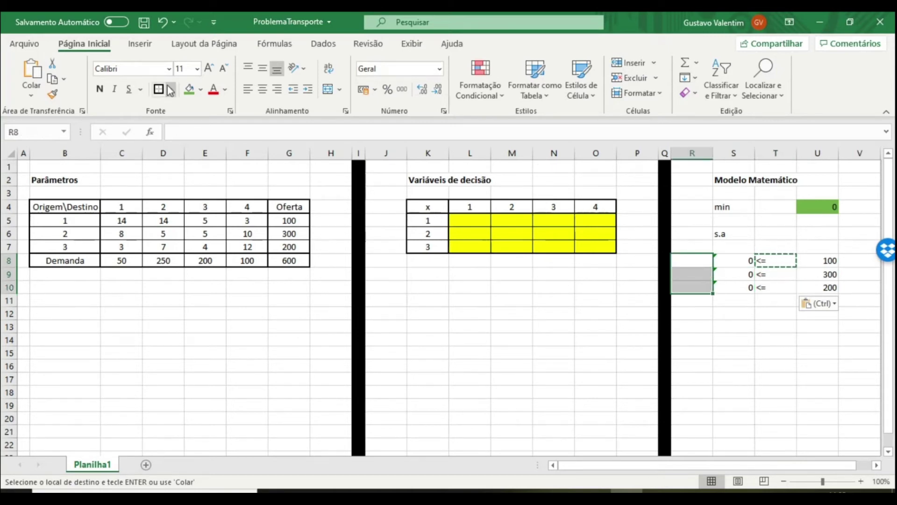
{"action": "left_click", "coordinate": [328, 90]}
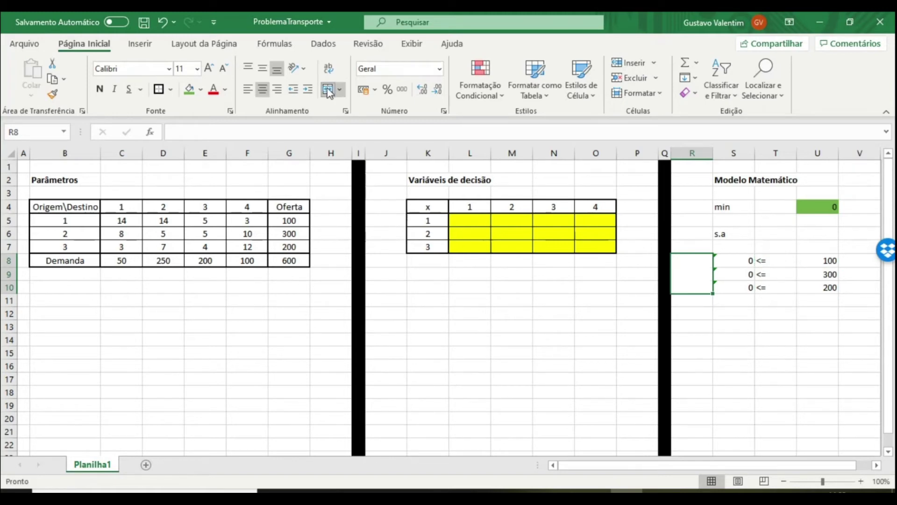
{"action": "type", "text": "Ofertas"}
{"action": "key", "text": "Return"}
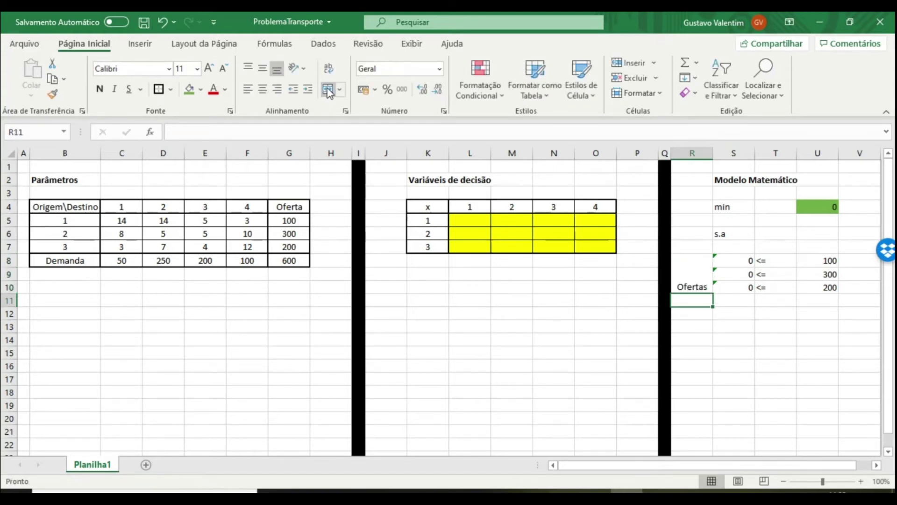
{"action": "key", "text": "Up"}
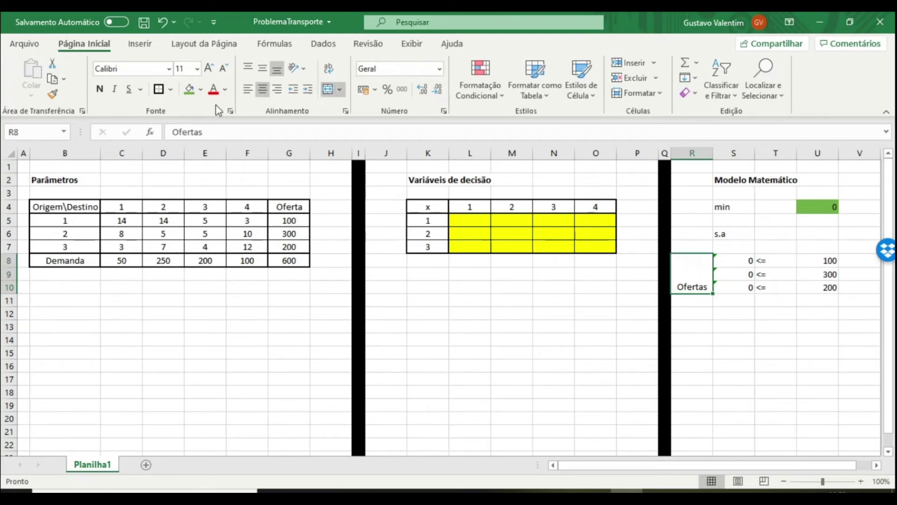
{"action": "left_click", "coordinate": [262, 68]}
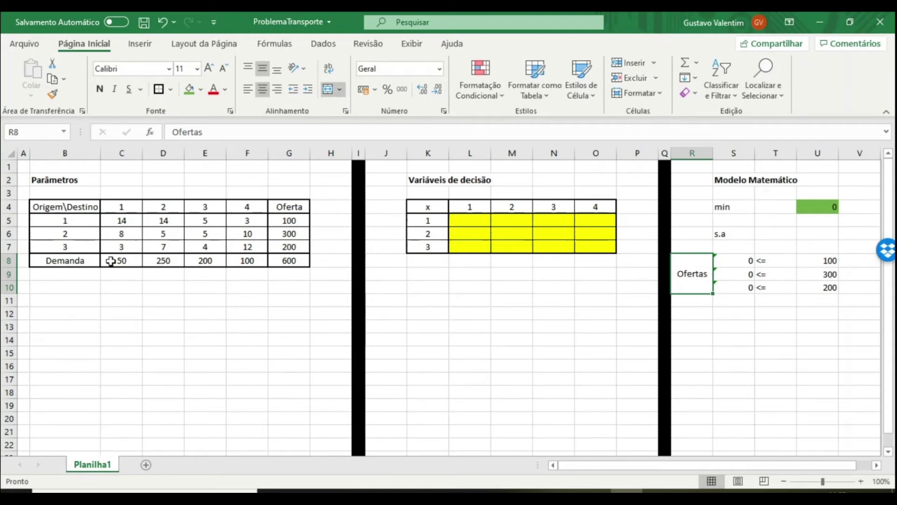
Step: Build demand row 12: U12 =C8 (50), S12 summing destination 1's shipments, and >= in T12
{"action": "type", "text": "="}
{"action": "left_click", "coordinate": [111, 261]}
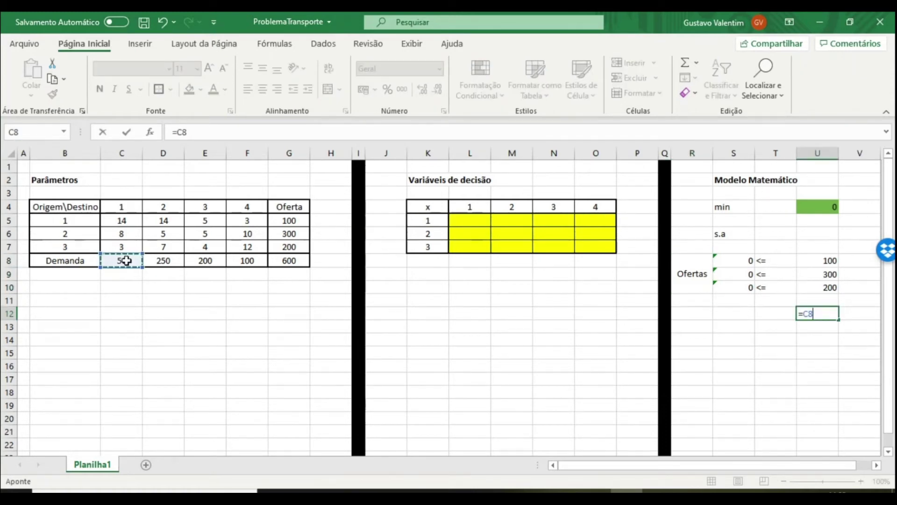
{"action": "key", "text": "Return"}
{"action": "key", "text": "Up"}
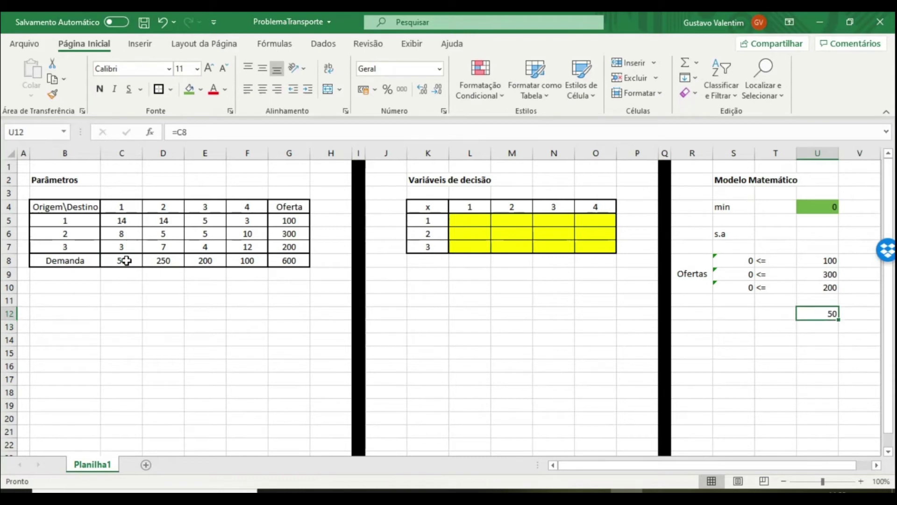
{"action": "key", "text": "Left"}
{"action": "key", "text": "Left"}
{"action": "type", "text": "=soma"}
{"action": "key", "text": "Tab"}
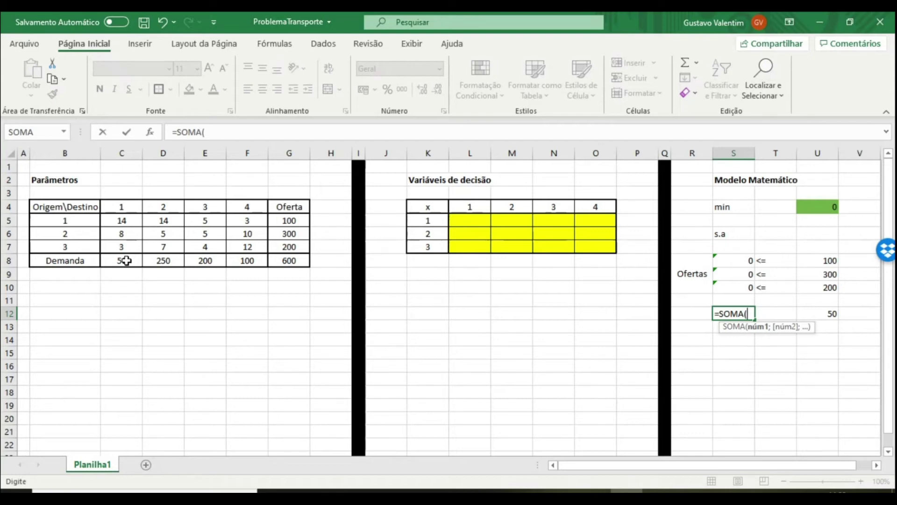
{"action": "left_click_drag", "start_coordinate": [468, 220], "coordinate": [468, 229]}
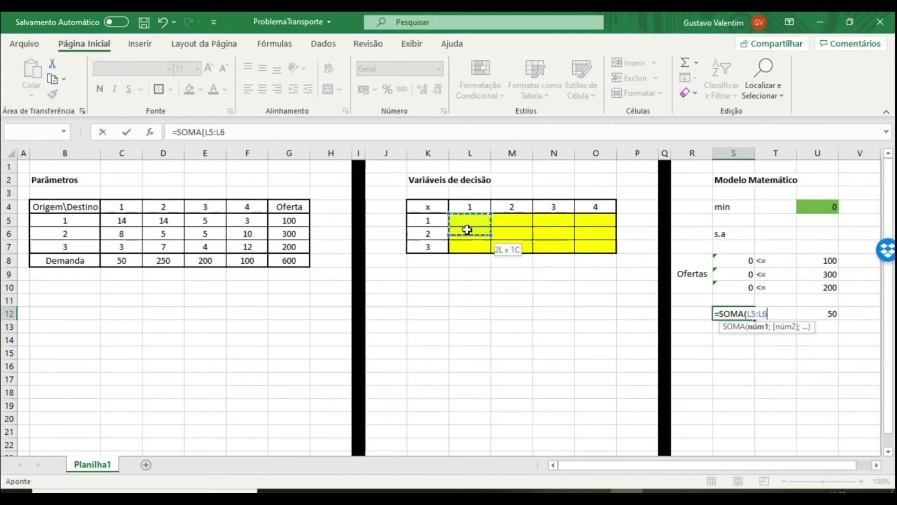
{"action": "key", "text": "Tab"}
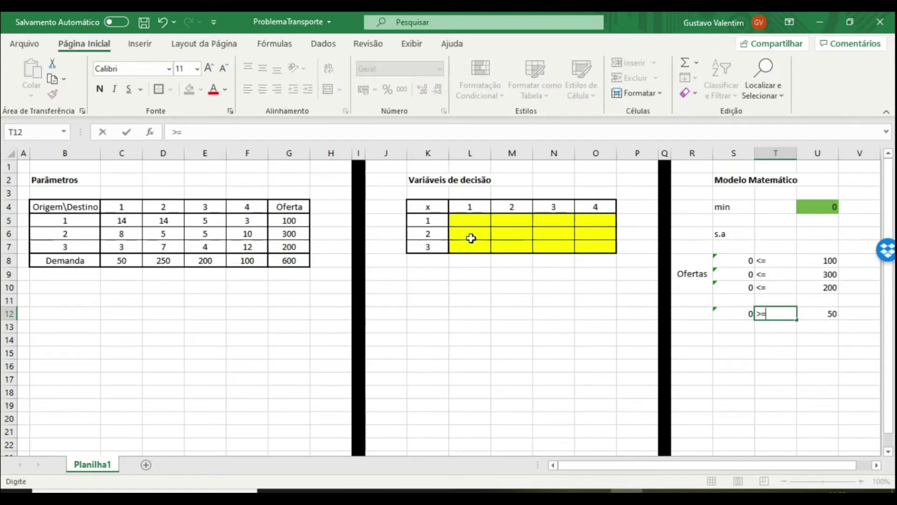
{"action": "key", "text": "Tab"}
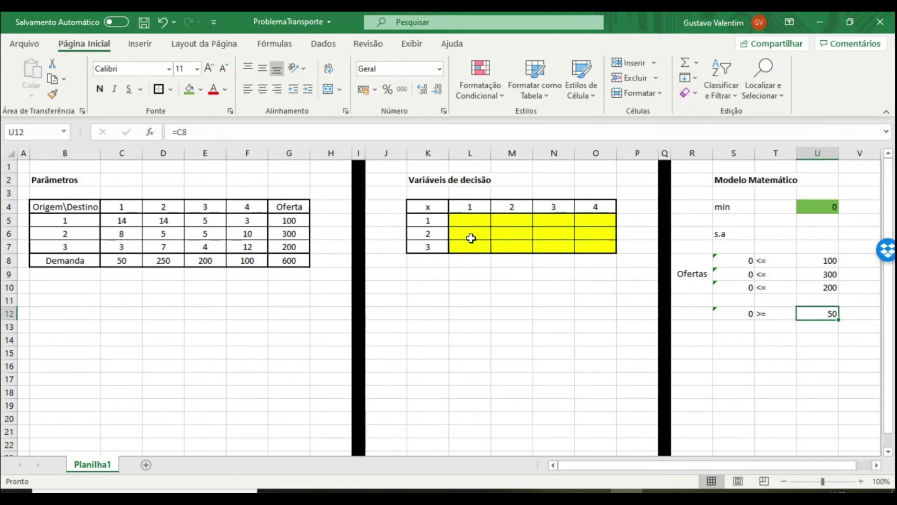
{"action": "key", "text": "Return"}
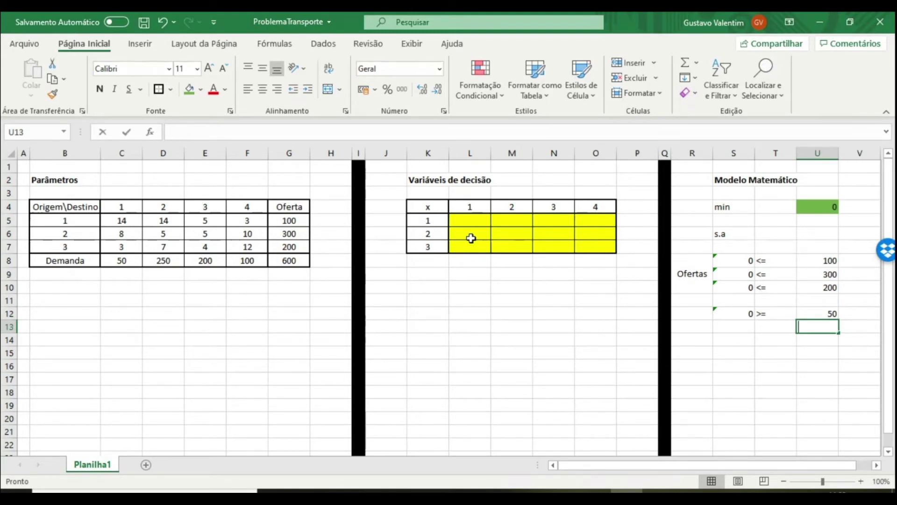
Step: Build demand row 13: U13 =D8 (250), S13 =SOMA(M5:M7), and >= in T13
{"action": "type", "text": "="}
{"action": "left_click", "coordinate": [163, 260]}
{"action": "key", "text": "Return"}
{"action": "key", "text": "Up"}
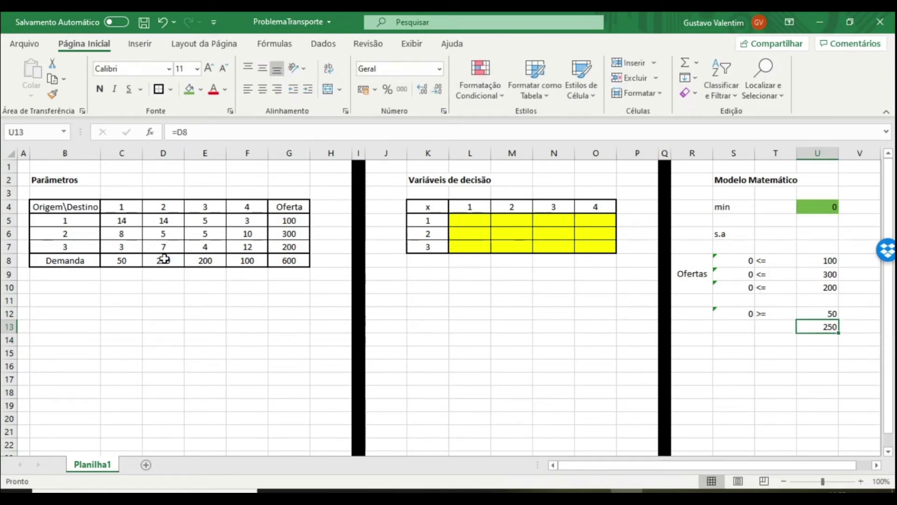
{"action": "key", "text": "Left"}
{"action": "key", "text": "Left"}
{"action": "type", "text": "=som"}
{"action": "key", "text": "Tab"}
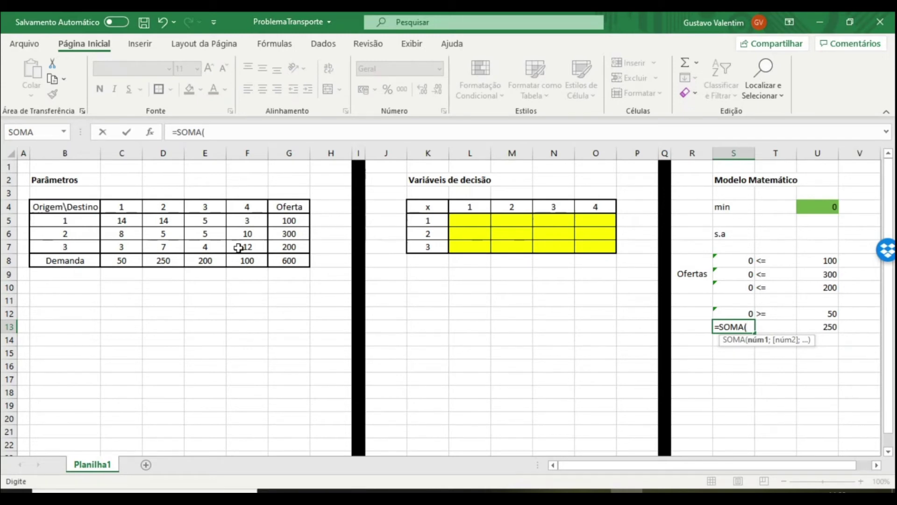
{"action": "left_click_drag", "start_coordinate": [512, 220], "coordinate": [512, 247]}
{"action": "key", "text": "Return"}
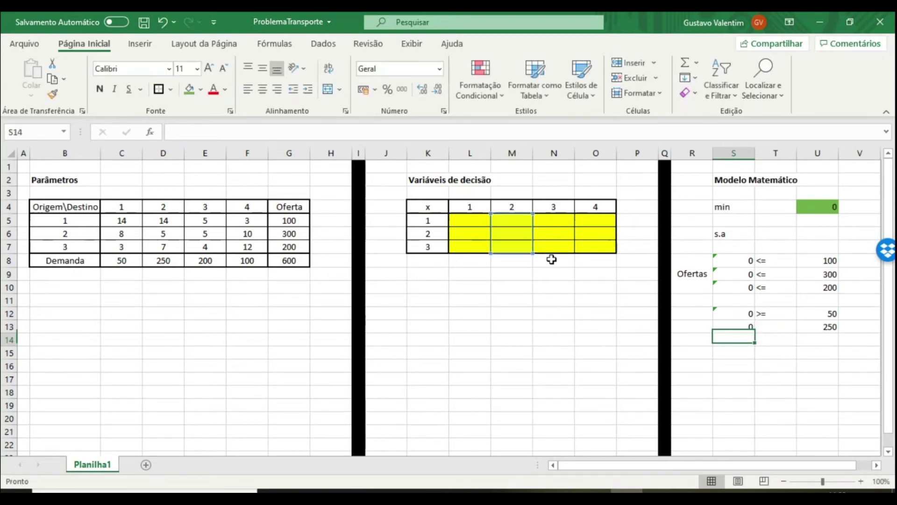
{"action": "key", "text": "Up"}
{"action": "key", "text": "Right"}
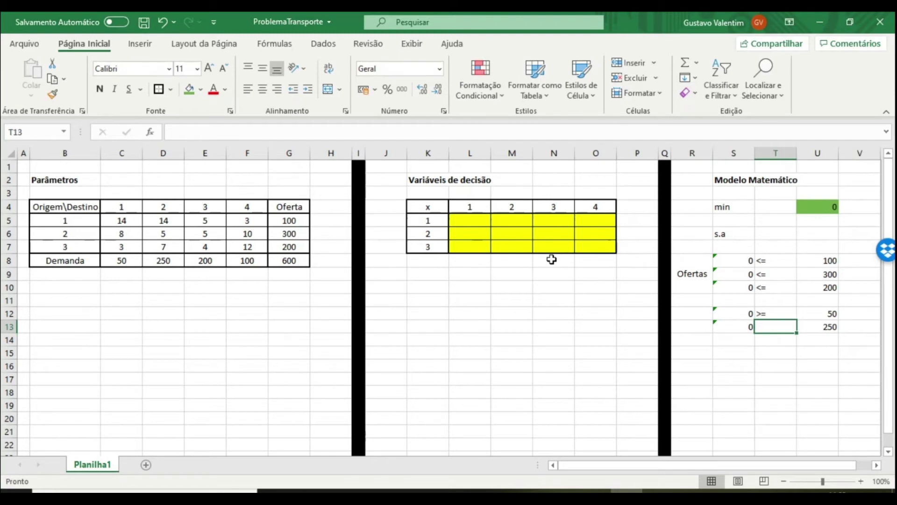
{"action": "type", "text": ">="}
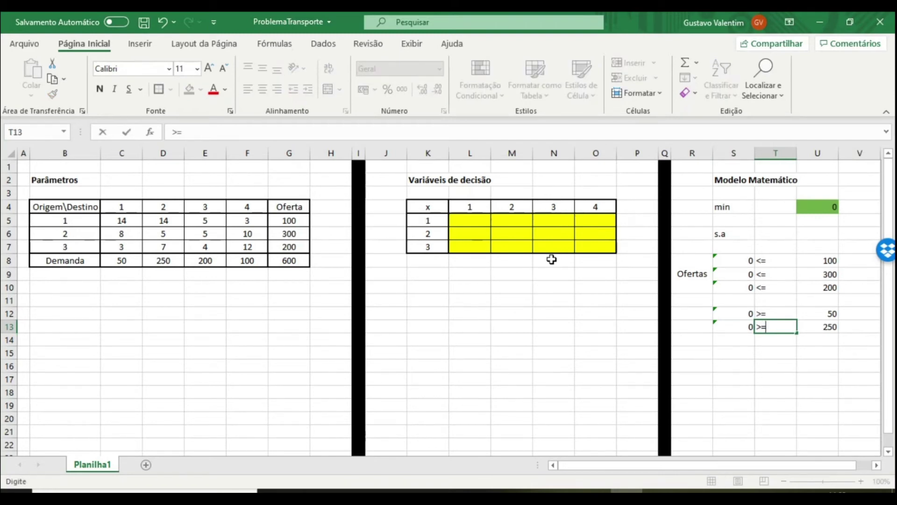
{"action": "key", "text": "Return"}
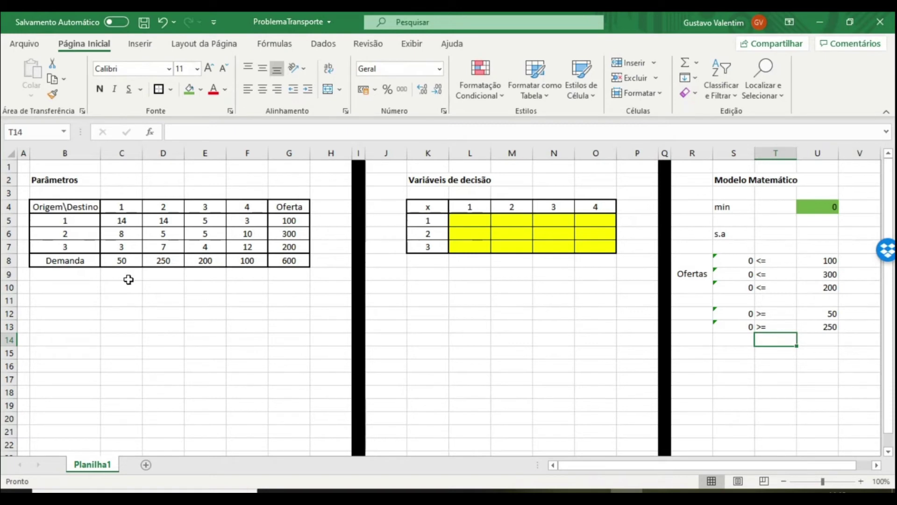
Step: Build demand row 14: U14 =E8 (200), S14 =SOMA(N5:N7), and >= in T14
{"action": "double_click", "coordinate": [828, 341]}
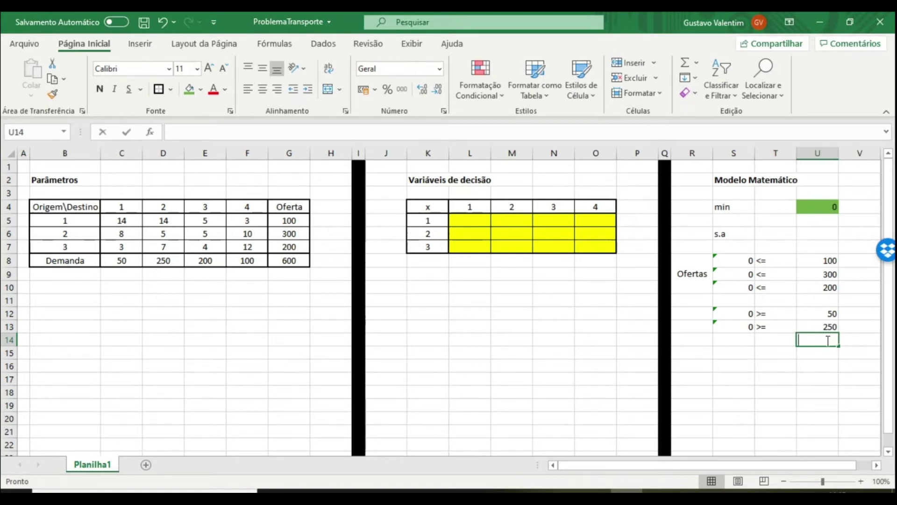
{"action": "type", "text": "="}
{"action": "left_click", "coordinate": [207, 260]}
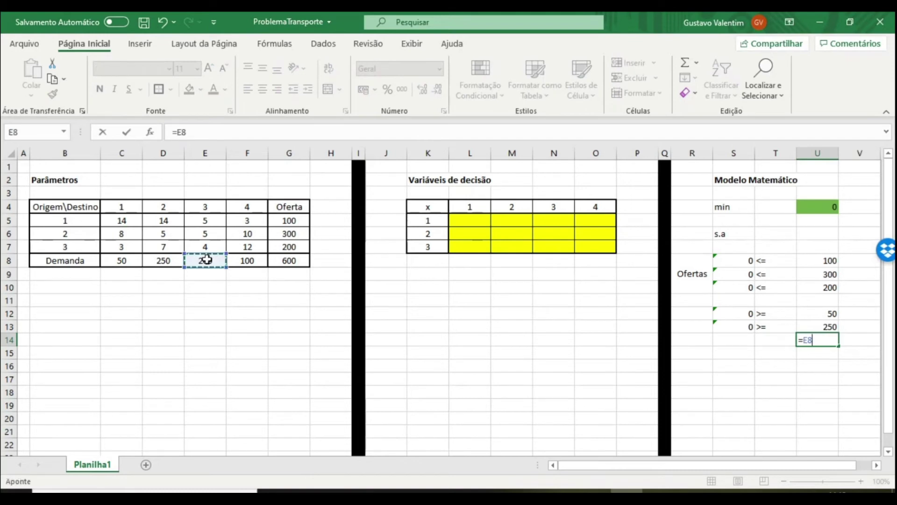
{"action": "key", "text": "Return"}
{"action": "key", "text": "Up"}
{"action": "key", "text": "Left"}
{"action": "key", "text": "Left"}
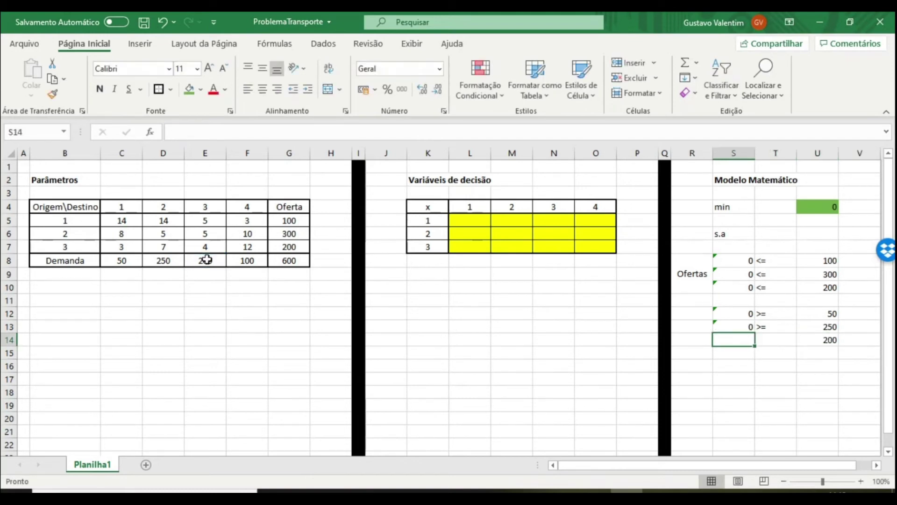
{"action": "type", "text": "=s"}
{"action": "key", "text": "Tab"}
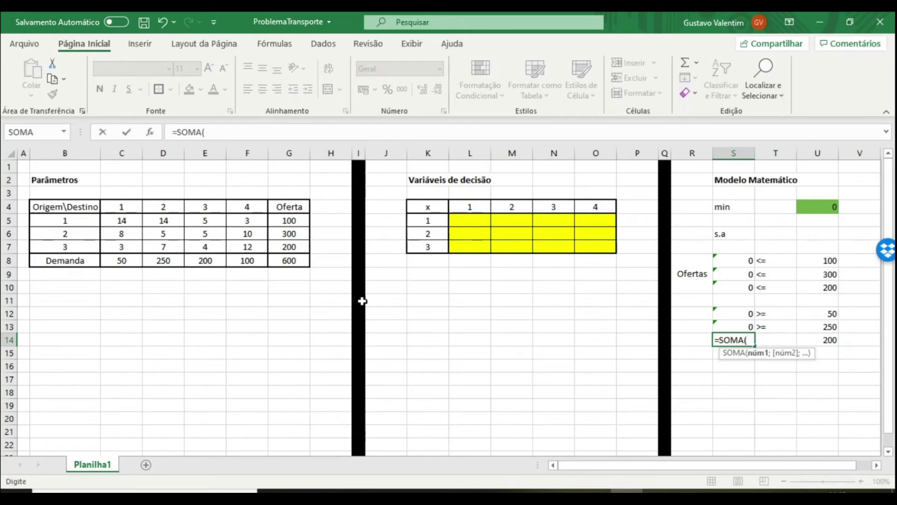
{"action": "left_click_drag", "start_coordinate": [551, 224], "coordinate": [564, 250]}
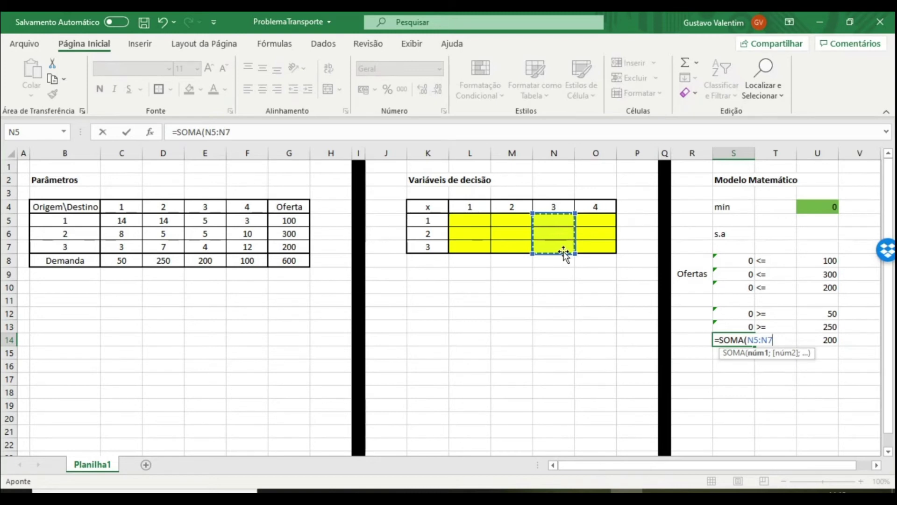
{"action": "type", "text": ")"}
{"action": "key", "text": "ctrl+Return"}
{"action": "key", "text": "Right"}
{"action": "type", "text": ">="}
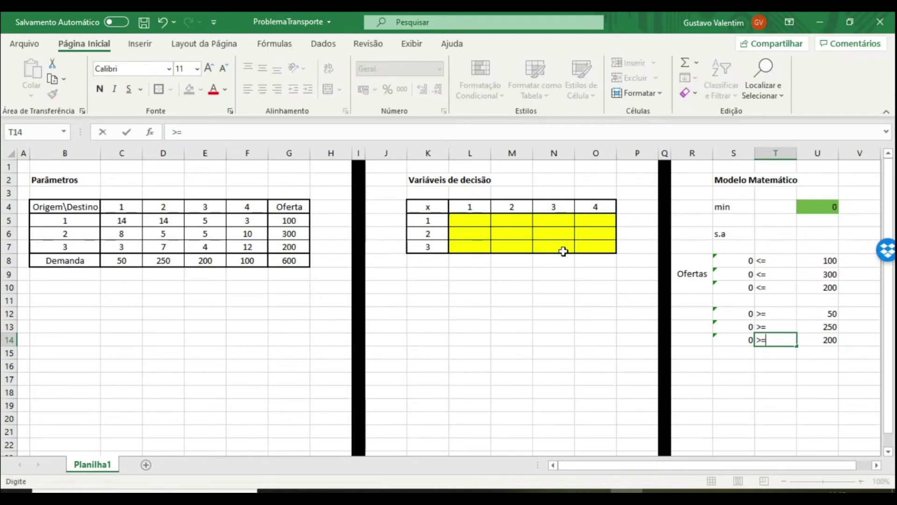
{"action": "key", "text": "Return"}
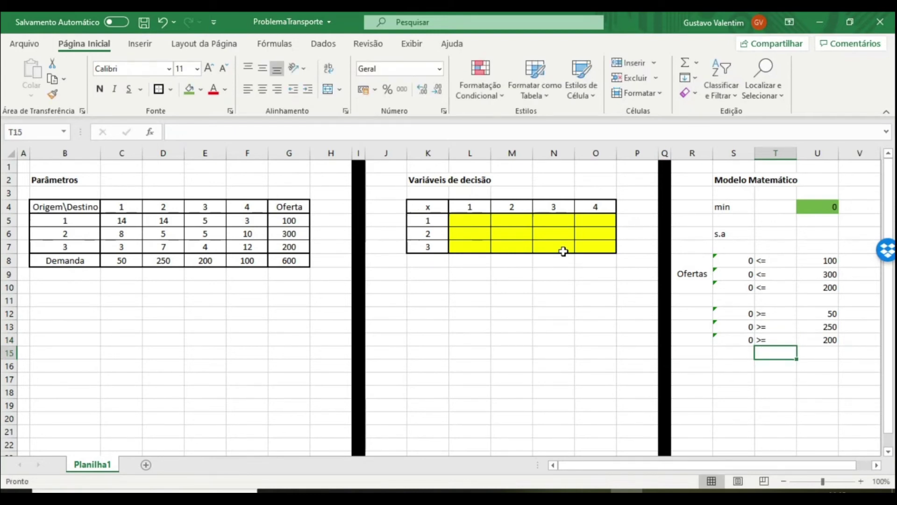
Step: Build demand row 15: U15 =F8 (100), S15 =SOMA(O5:O7), and >= in T15
{"action": "key", "text": "Right"}
{"action": "type", "text": "="}
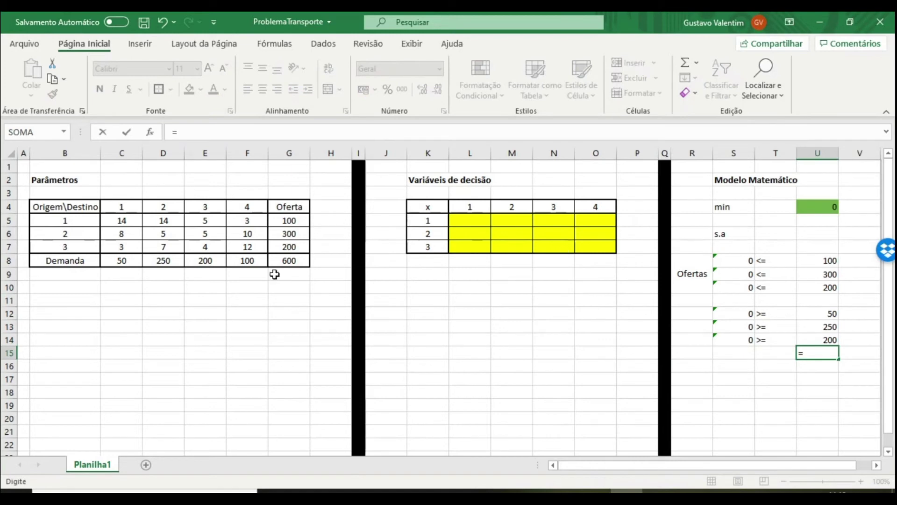
{"action": "left_click", "coordinate": [254, 264]}
{"action": "key", "text": "Return"}
{"action": "key", "text": "Up"}
{"action": "key", "text": "Left"}
{"action": "key", "text": "Left"}
{"action": "type", "text": "=so"}
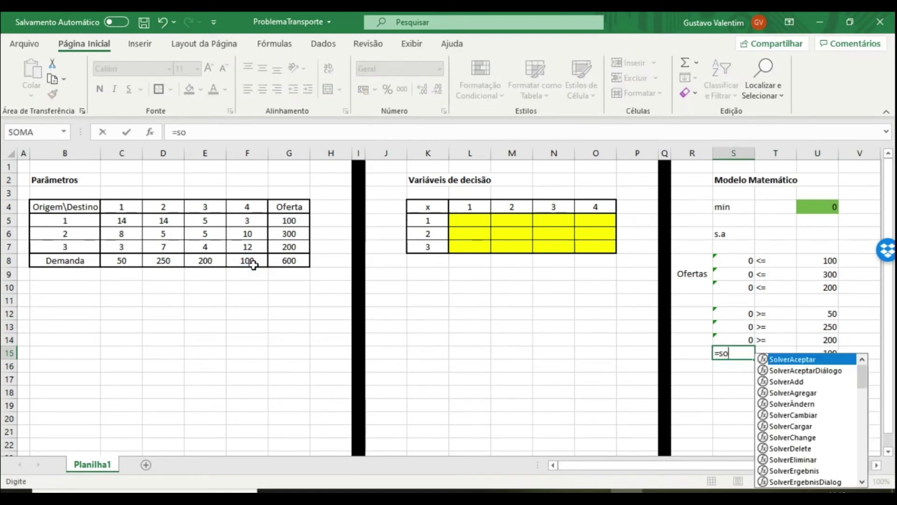
{"action": "type", "text": "ma("}
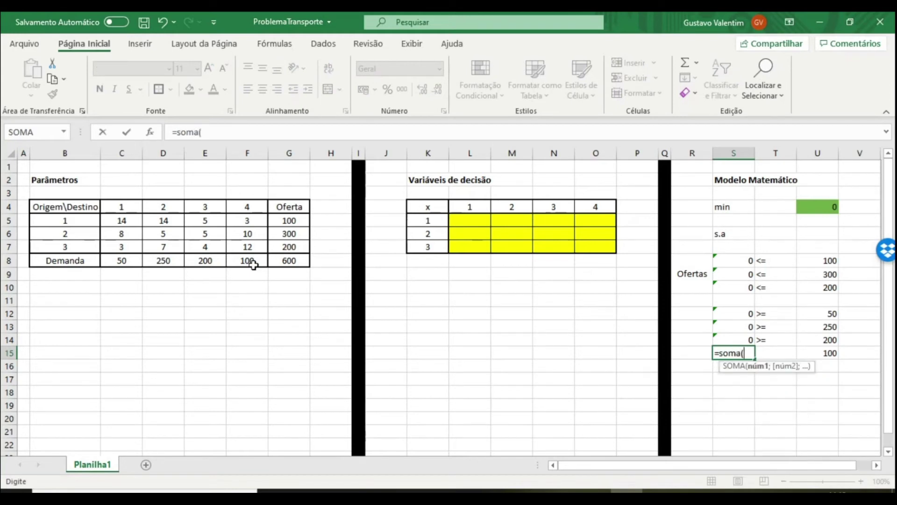
{"action": "left_click_drag", "start_coordinate": [596, 220], "coordinate": [605, 244]}
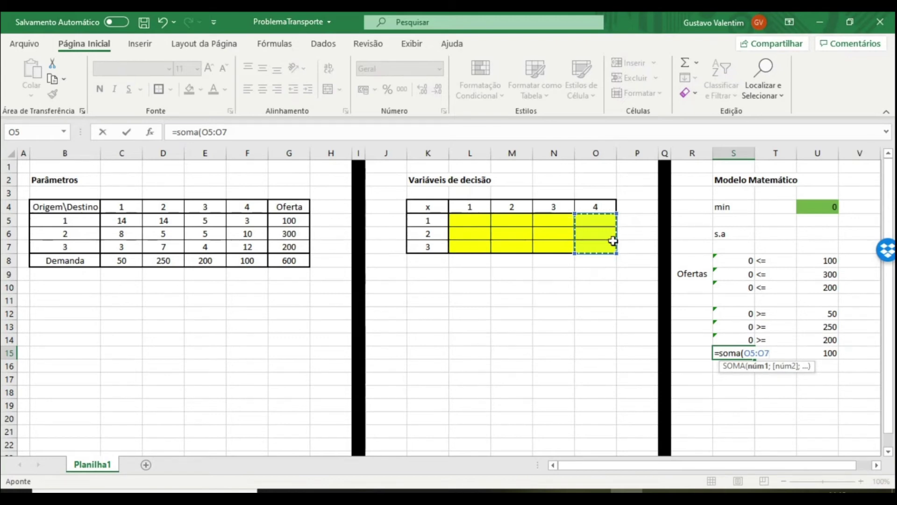
{"action": "key", "text": "Tab"}
{"action": "type", "text": ">="}
{"action": "key", "text": "Tab"}
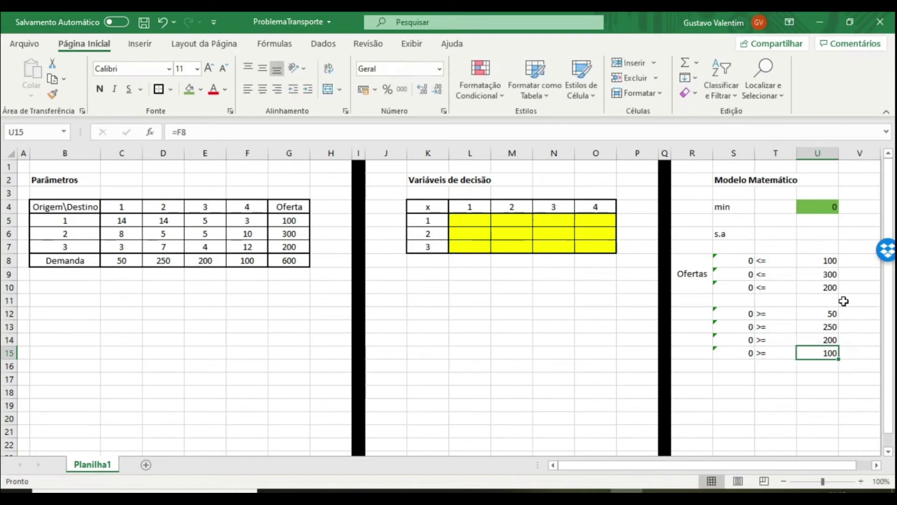
{"action": "double_click", "coordinate": [833, 354]}
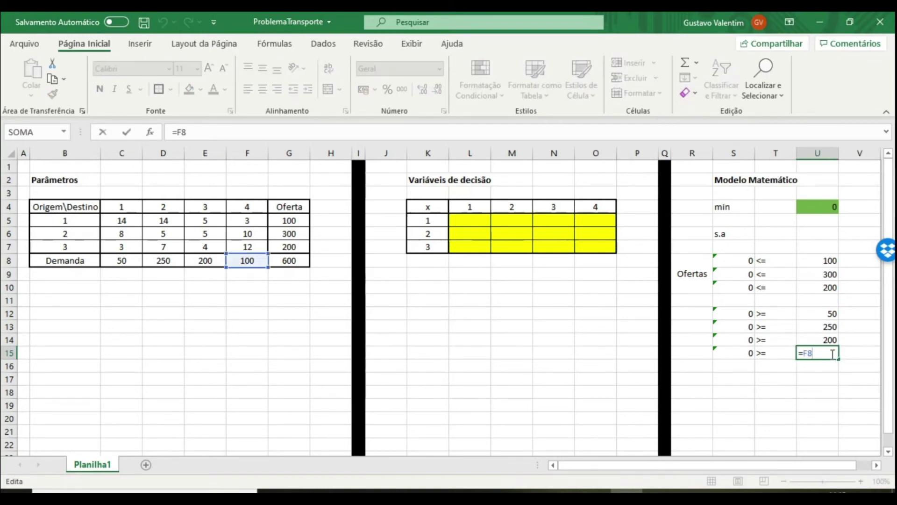
{"action": "key", "text": "Escape"}
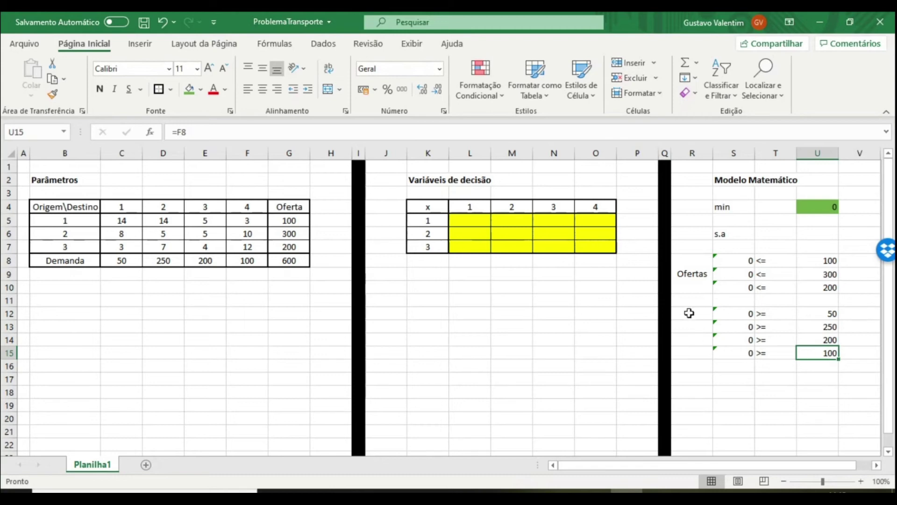
Step: Merge R12:R15, label it 'Demandas', and centre it vertically
{"action": "left_click_drag", "start_coordinate": [689, 313], "coordinate": [691, 346]}
{"action": "key", "text": "alt+c"}
{"action": "type", "text": "mcDemandas"}
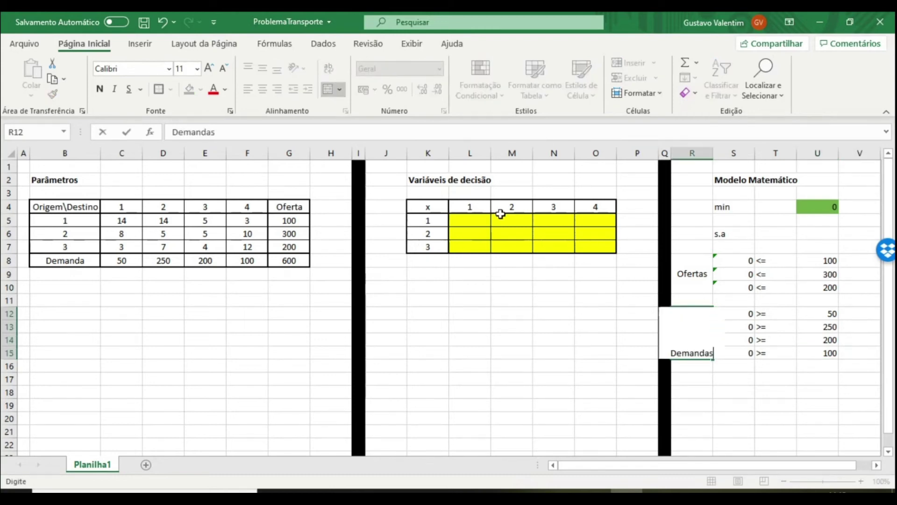
{"action": "left_click", "coordinate": [711, 417]}
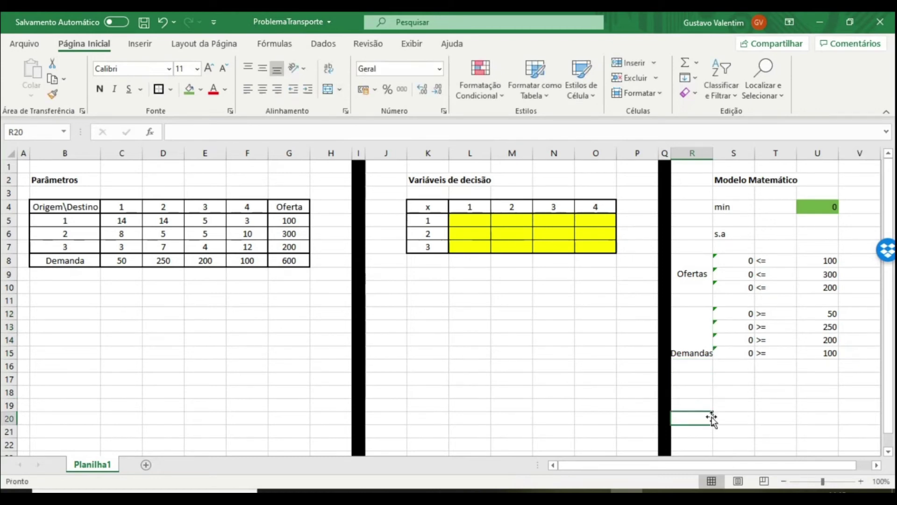
{"action": "left_click", "coordinate": [692, 332]}
{"action": "left_click", "coordinate": [776, 418]}
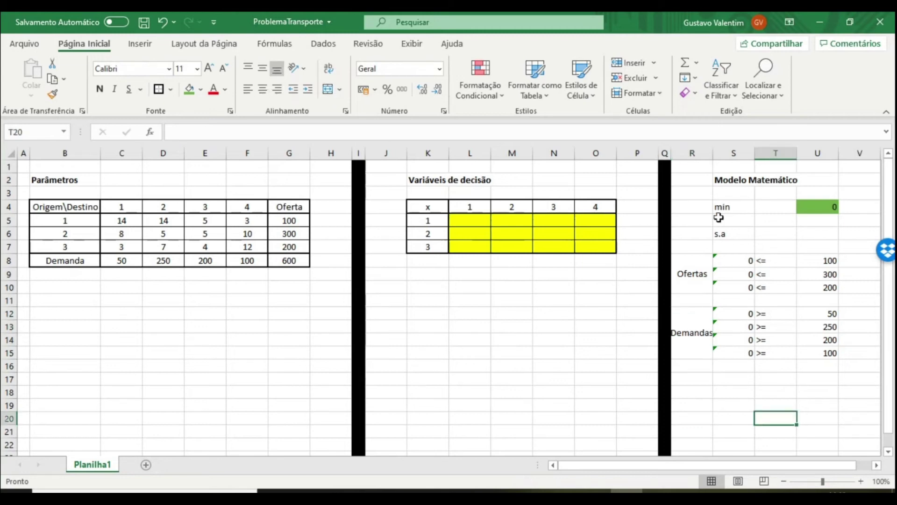
Step: Widen column R so the Demandas label fits
{"action": "left_click_drag", "start_coordinate": [713, 153], "coordinate": [718, 153]}
{"action": "left_click", "coordinate": [763, 393]}
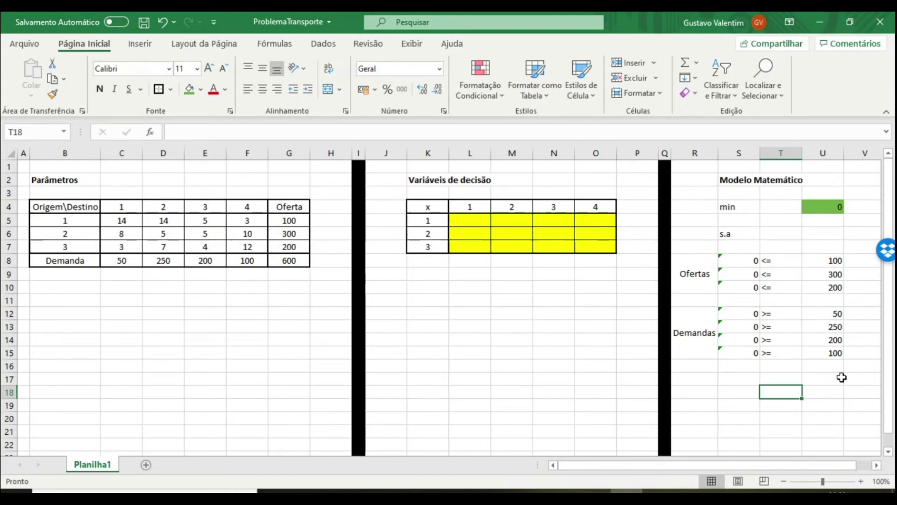
{"action": "key", "text": "ctrl+z"}
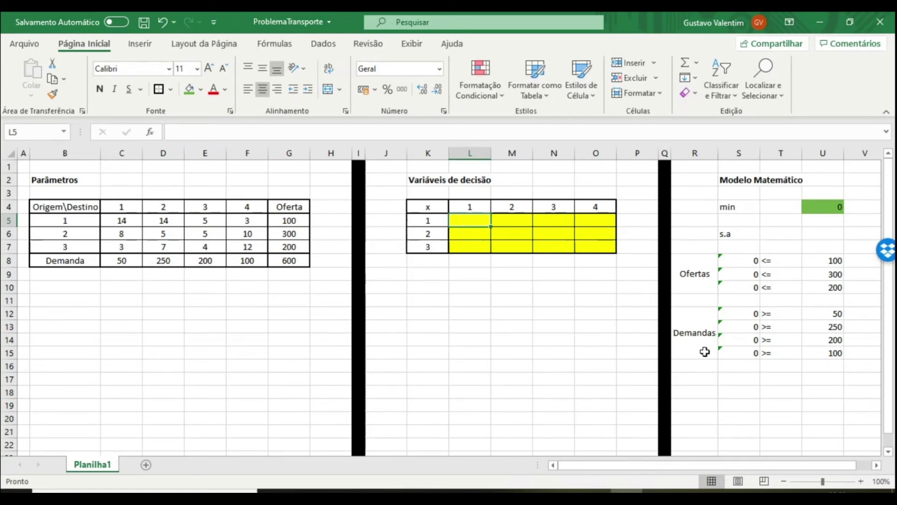
Step: Enter trial shipments L5 50, M5 50, M6 200, N6 100, N7 100, O7 100
{"action": "type", "text": "50"}
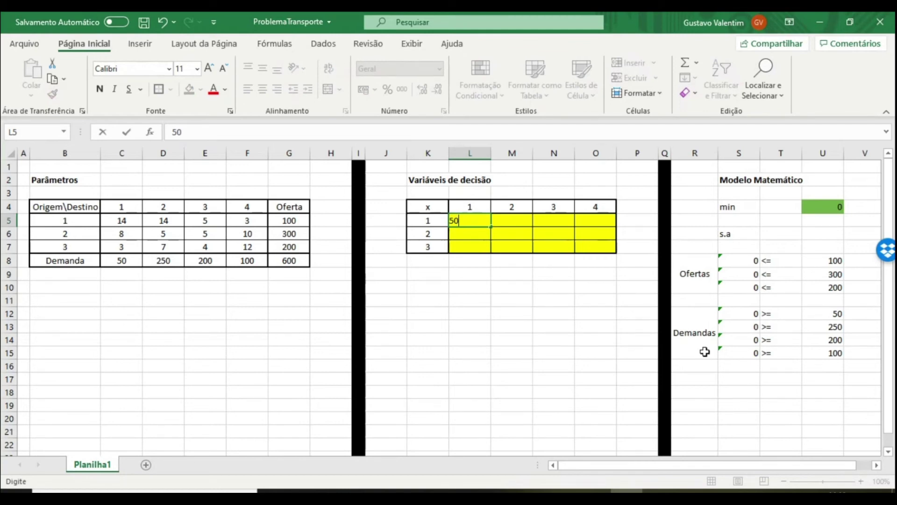
{"action": "key", "text": "Tab"}
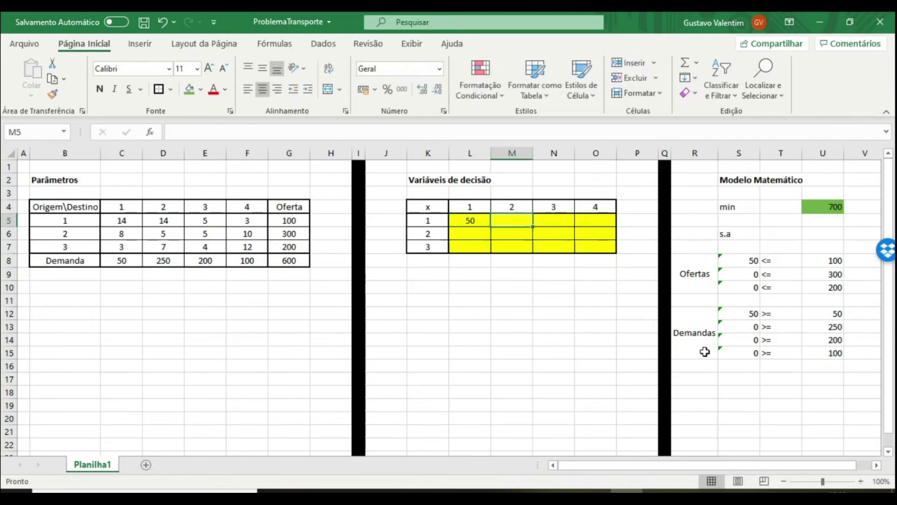
{"action": "type", "text": "50"}
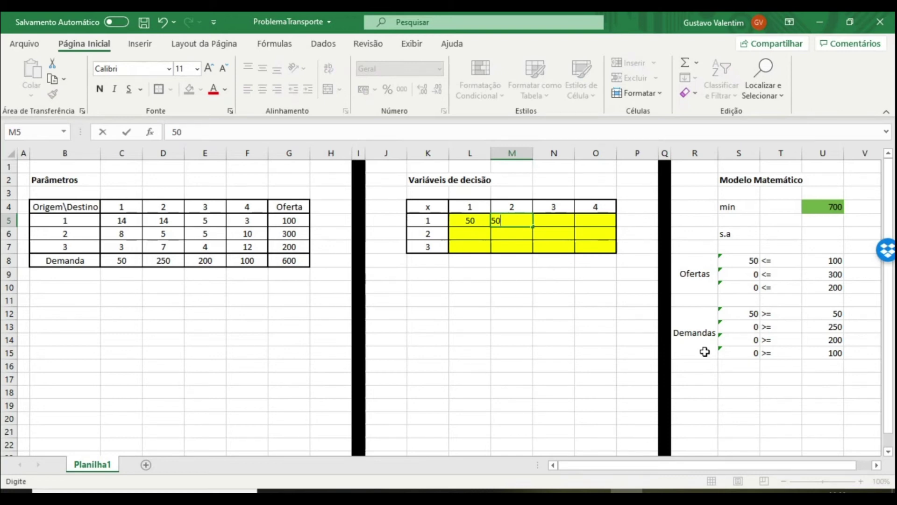
{"action": "key", "text": "Return"}
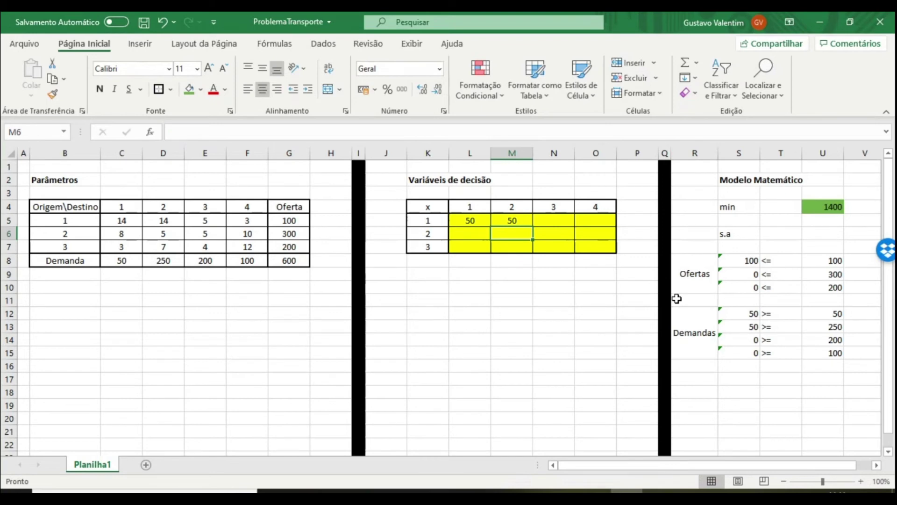
{"action": "type", "text": "200"}
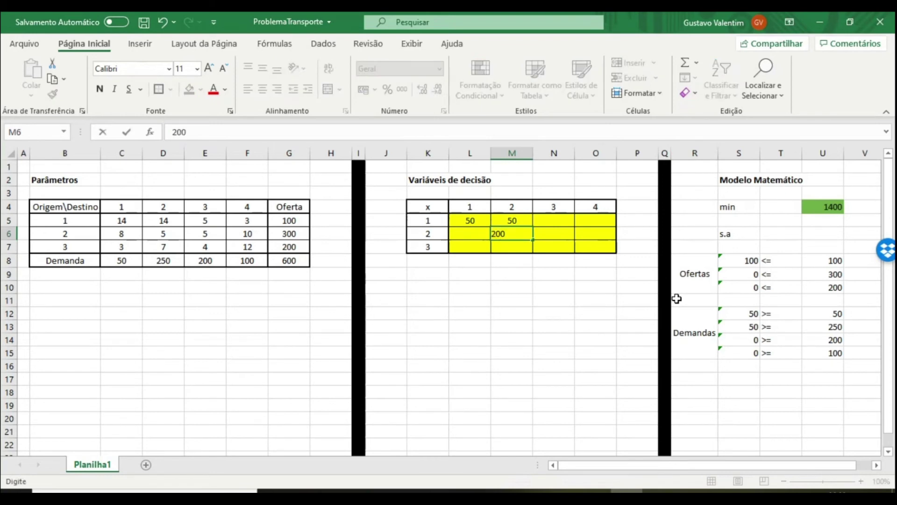
{"action": "key", "text": "ctrl+Return"}
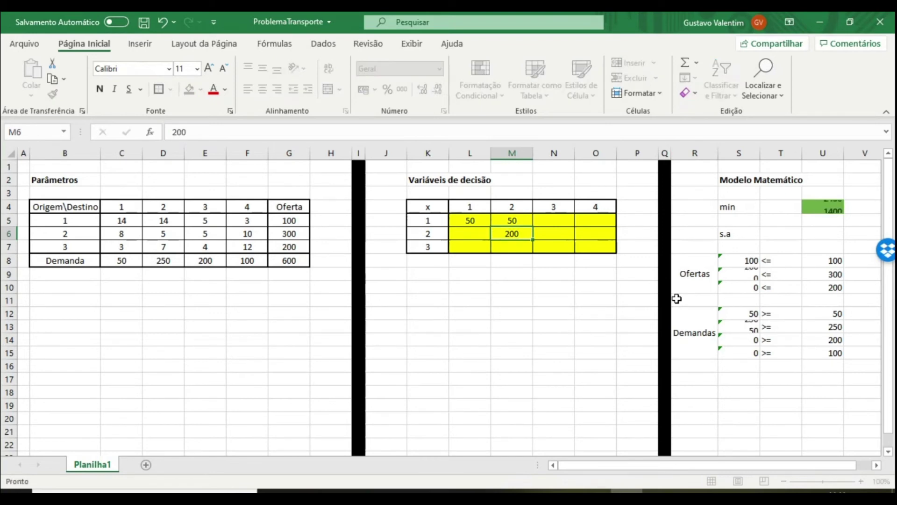
{"action": "key", "text": "Right"}
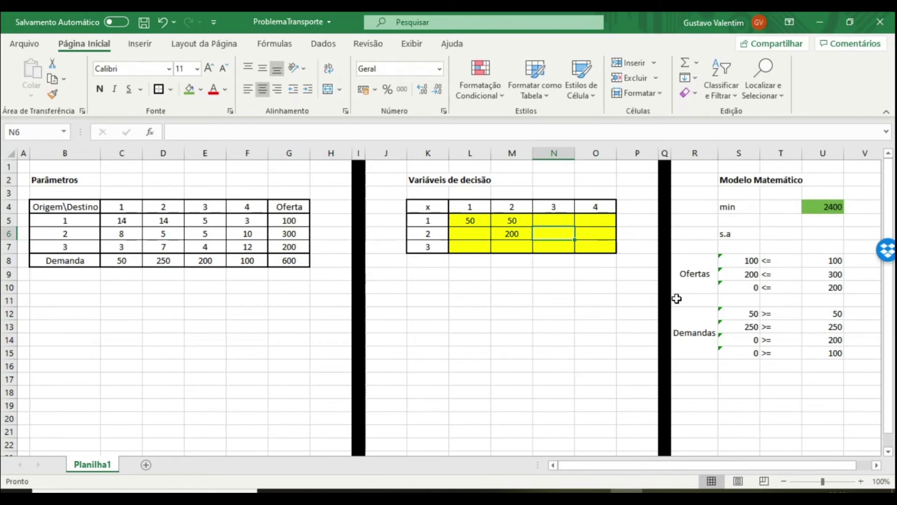
{"action": "type", "text": "100"}
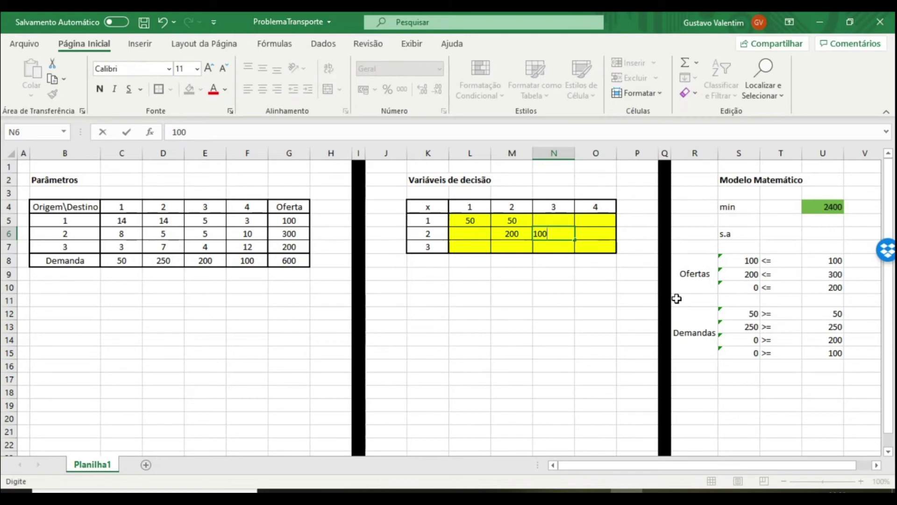
{"action": "key", "text": "Return"}
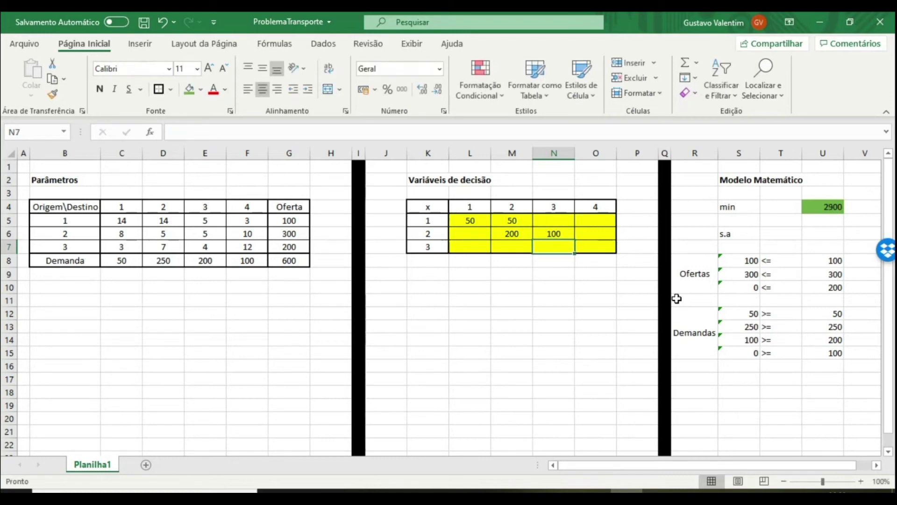
{"action": "type", "text": "100"}
{"action": "key", "text": "Tab"}
{"action": "type", "text": "100"}
{"action": "key", "text": "Tab"}
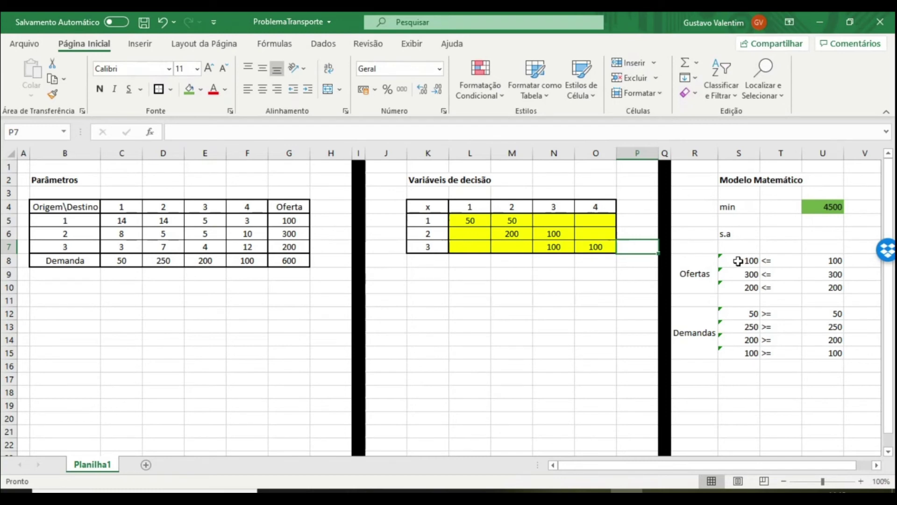
{"action": "left_click_drag", "start_coordinate": [738, 261], "coordinate": [744, 278]}
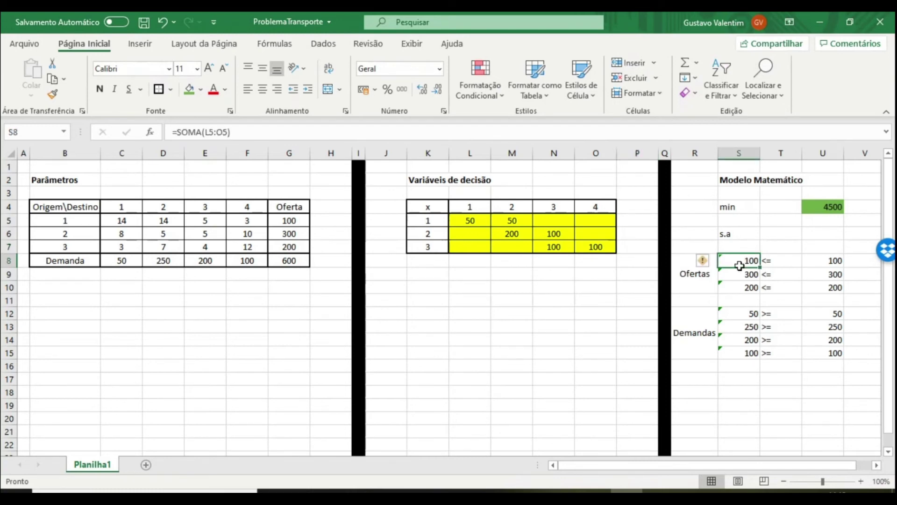
{"action": "left_click_drag", "start_coordinate": [743, 278], "coordinate": [808, 284]}
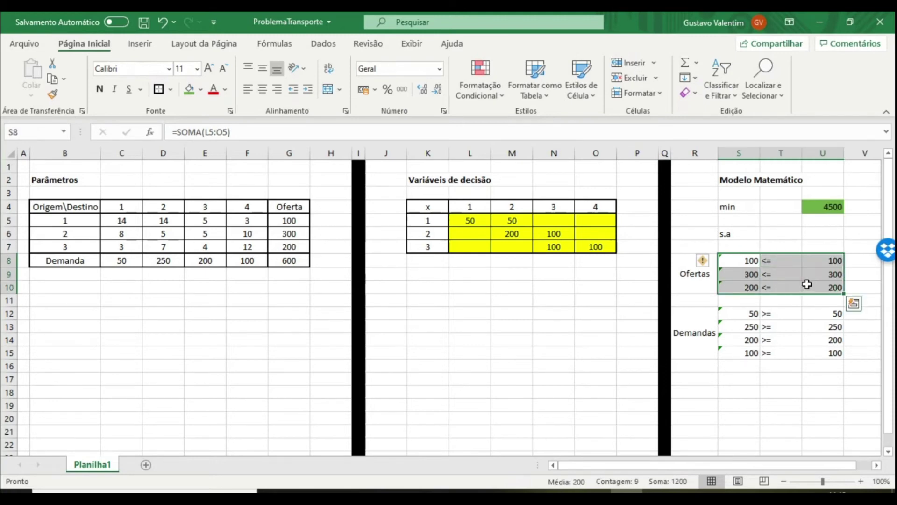
{"action": "left_click_drag", "start_coordinate": [757, 313], "coordinate": [827, 354]}
{"action": "left_click", "coordinate": [781, 405]}
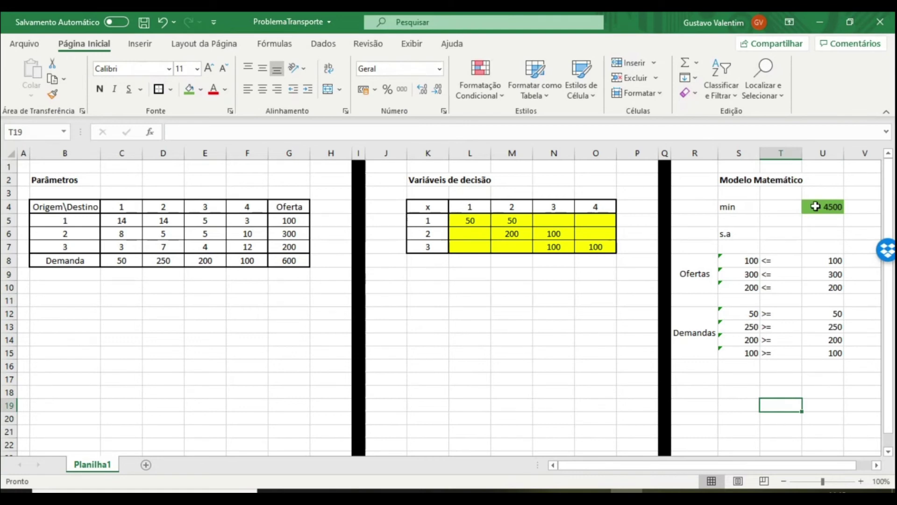
{"action": "left_click", "coordinate": [815, 206]}
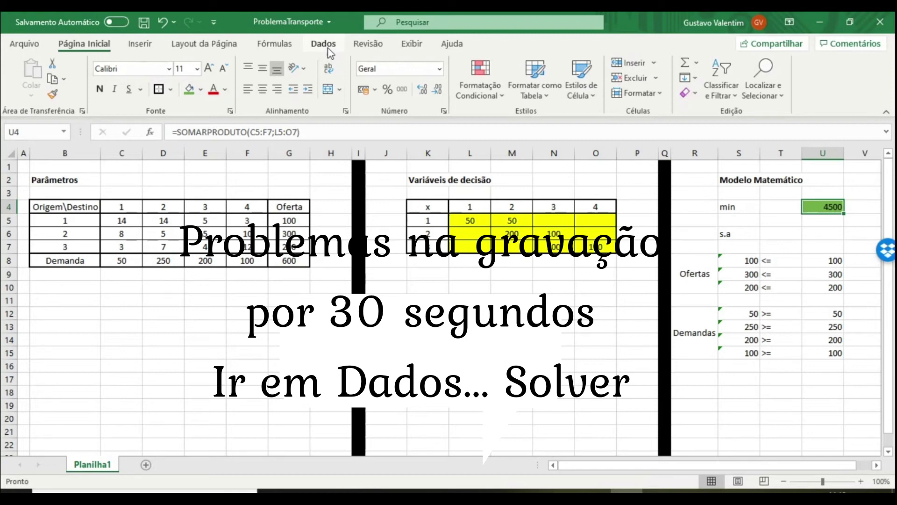
Step: Open Solver from Dados to minimise U4 by changing cells L5:O7
{"action": "left_click", "coordinate": [323, 44]}
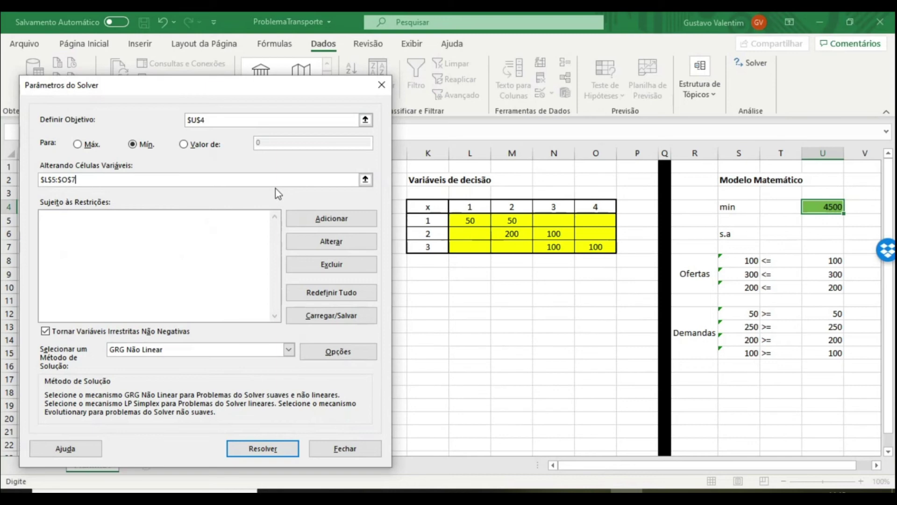
{"action": "left_click", "coordinate": [326, 219]}
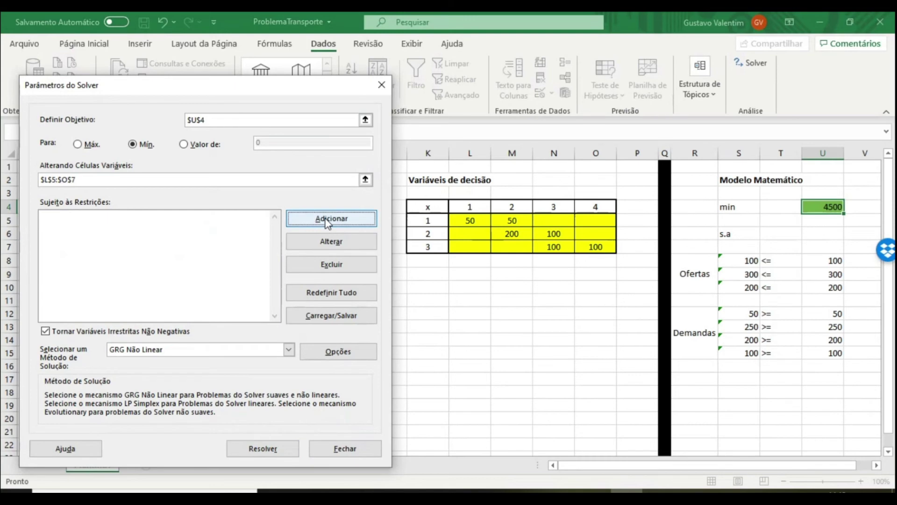
Step: Add the supply constraint $S$8:$S$10 <= $U$8:$U$10
{"action": "left_click_drag", "start_coordinate": [747, 261], "coordinate": [737, 284]}
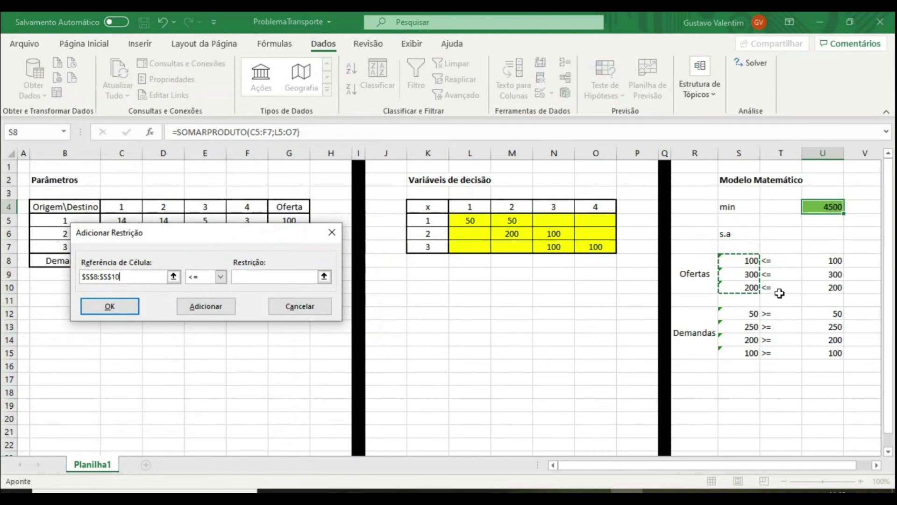
{"action": "left_click", "coordinate": [254, 280]}
{"action": "left_click_drag", "start_coordinate": [813, 262], "coordinate": [818, 288]}
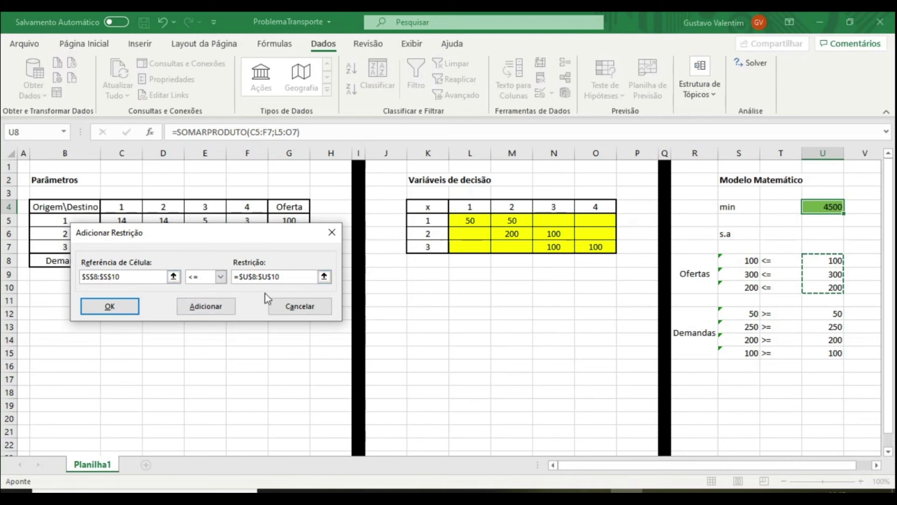
{"action": "left_click", "coordinate": [228, 309]}
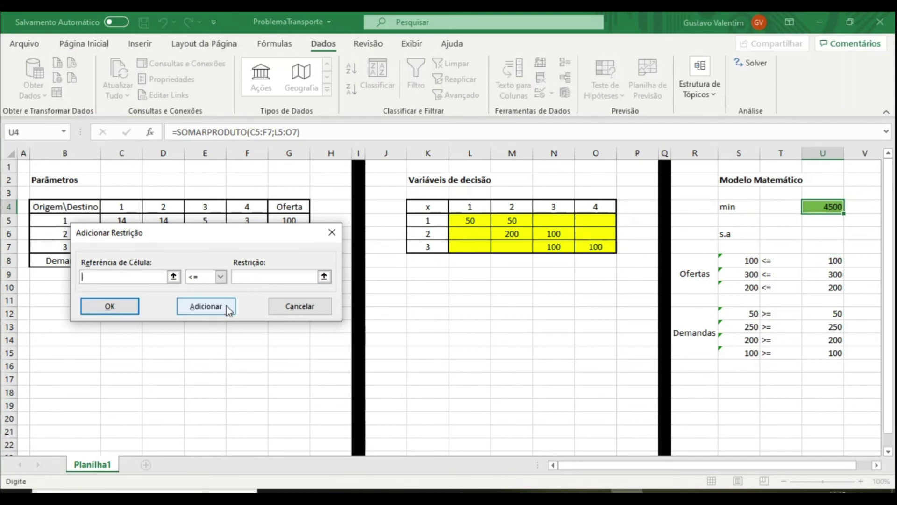
Step: Add the demand constraint $S$12:$S$15 >= $U$12:$U$15
{"action": "left_click_drag", "start_coordinate": [738, 314], "coordinate": [738, 358]}
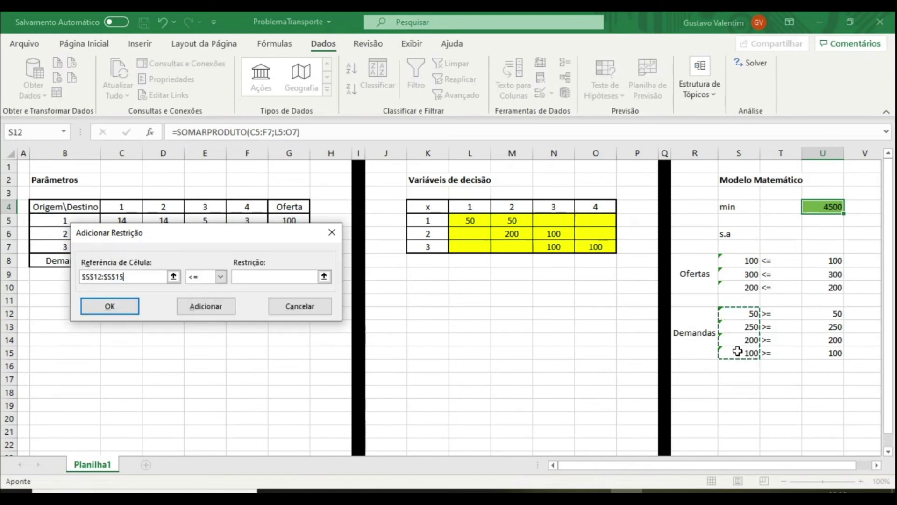
{"action": "left_click", "coordinate": [220, 277]}
{"action": "left_click", "coordinate": [201, 305]}
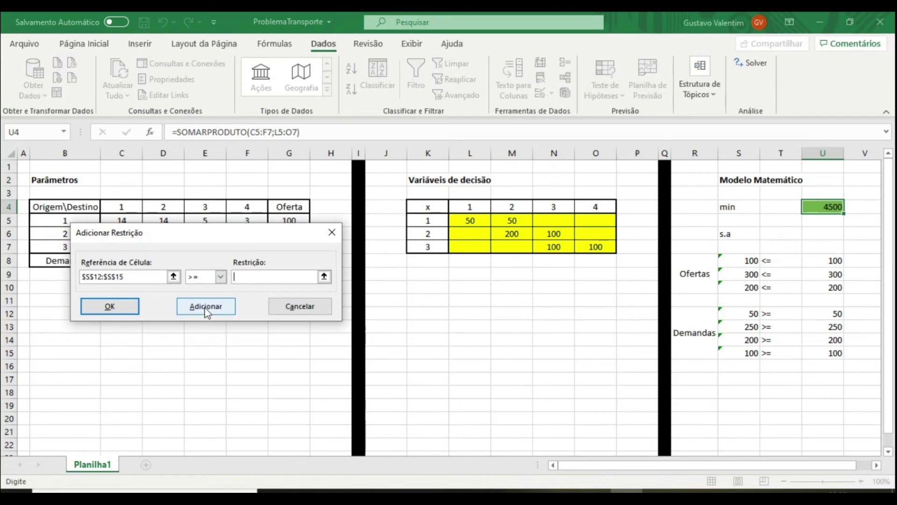
{"action": "left_click_drag", "start_coordinate": [826, 314], "coordinate": [827, 352]}
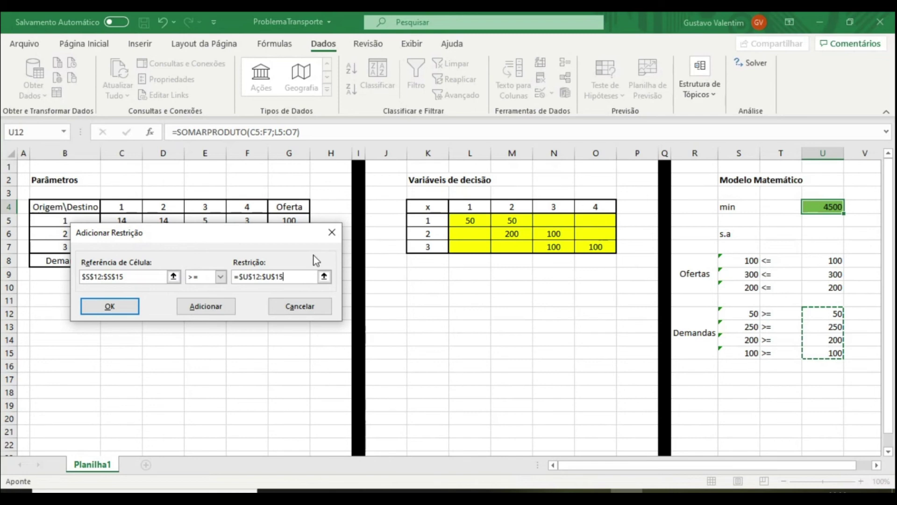
{"action": "left_click", "coordinate": [138, 307]}
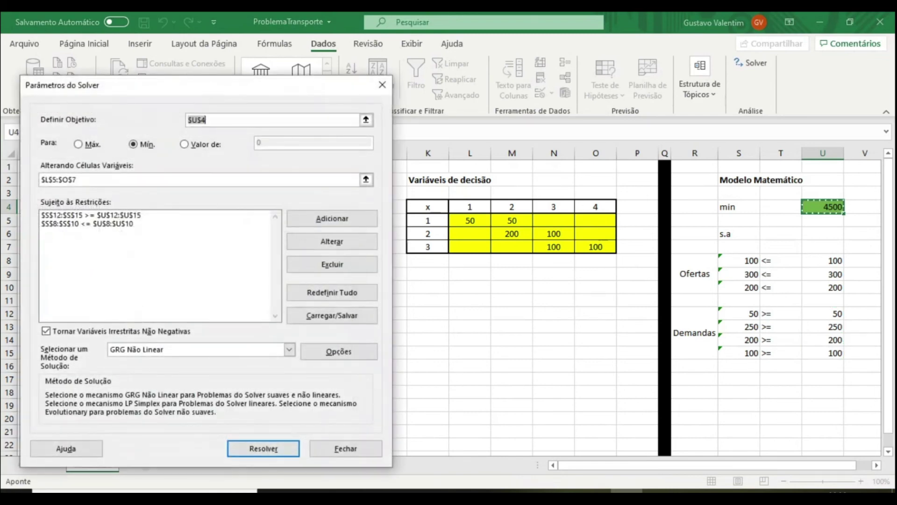
Step: Switch the solving method to LP Simplex, keep default options, and run Solver
{"action": "left_click_drag", "start_coordinate": [207, 85], "coordinate": [352, 81]}
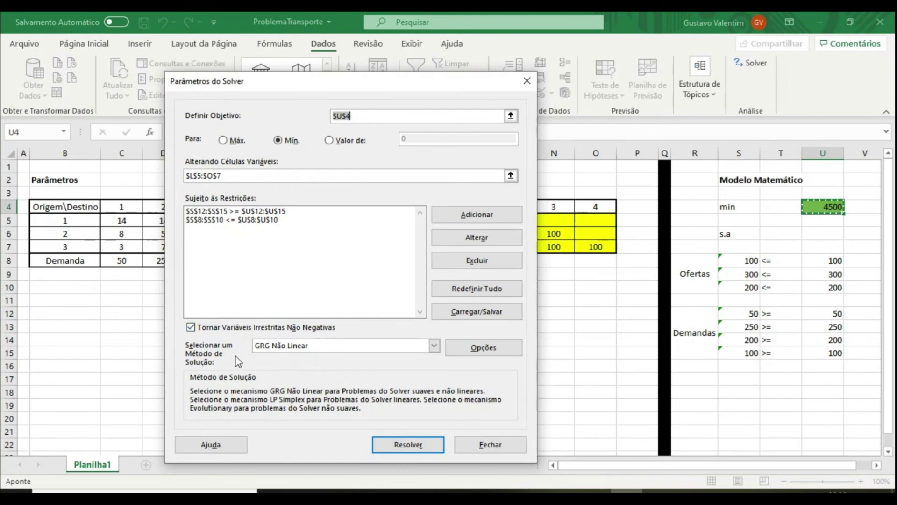
{"action": "left_click", "coordinate": [372, 348]}
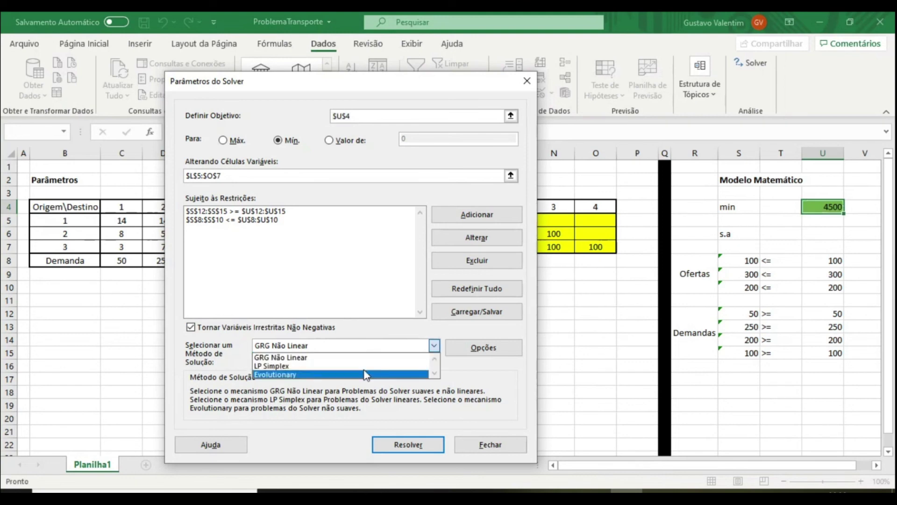
{"action": "left_click", "coordinate": [366, 366]}
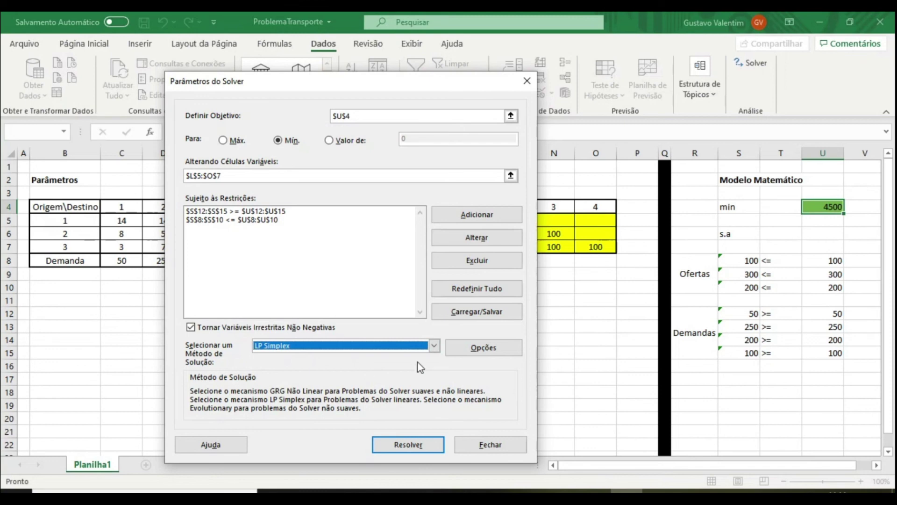
{"action": "left_click", "coordinate": [483, 348]}
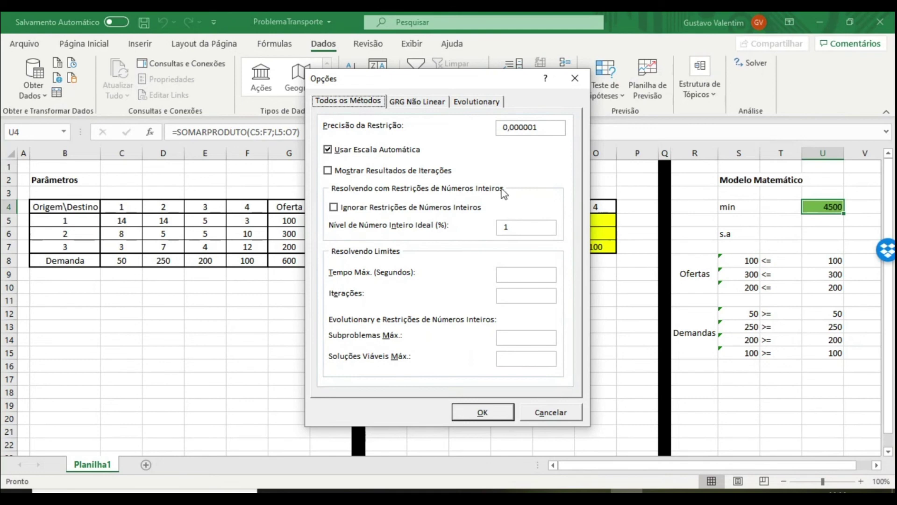
{"action": "left_click", "coordinate": [473, 414]}
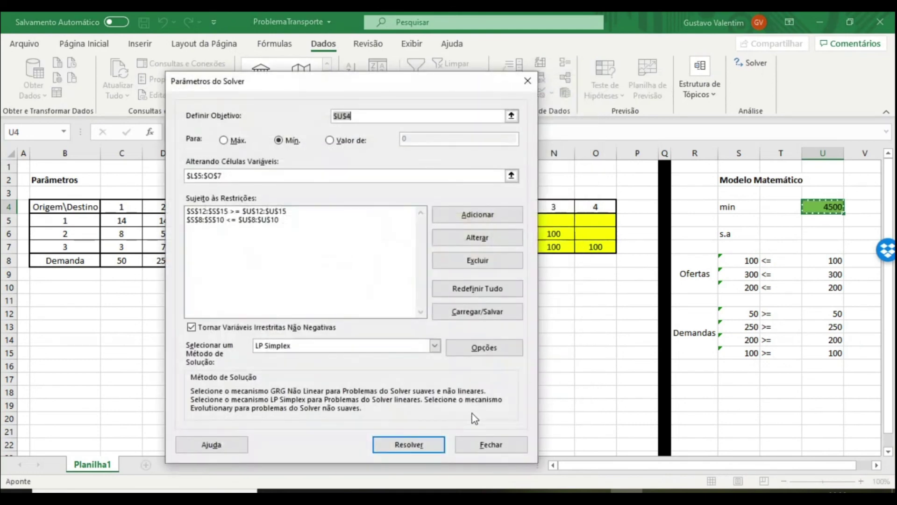
{"action": "left_click", "coordinate": [410, 445]}
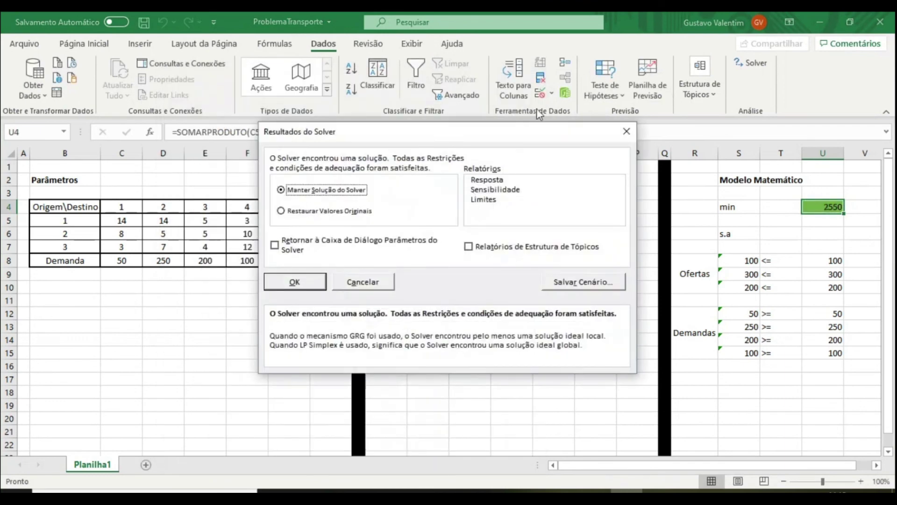
Step: Keep Solver's solution: shipments 100, 250, 50, 50 and 150 at total cost 2550
{"action": "left_click_drag", "start_coordinate": [526, 128], "coordinate": [517, 139]}
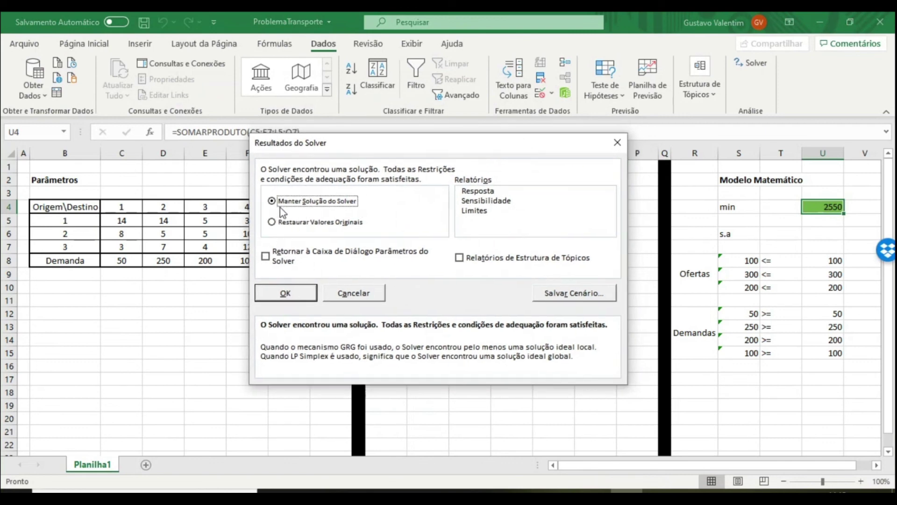
{"action": "left_click", "coordinate": [274, 296]}
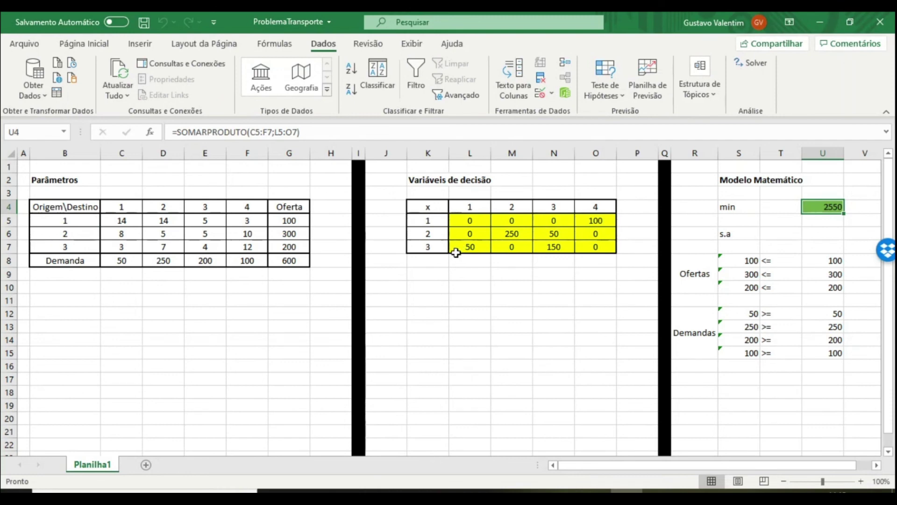
{"action": "left_click", "coordinate": [458, 248]}
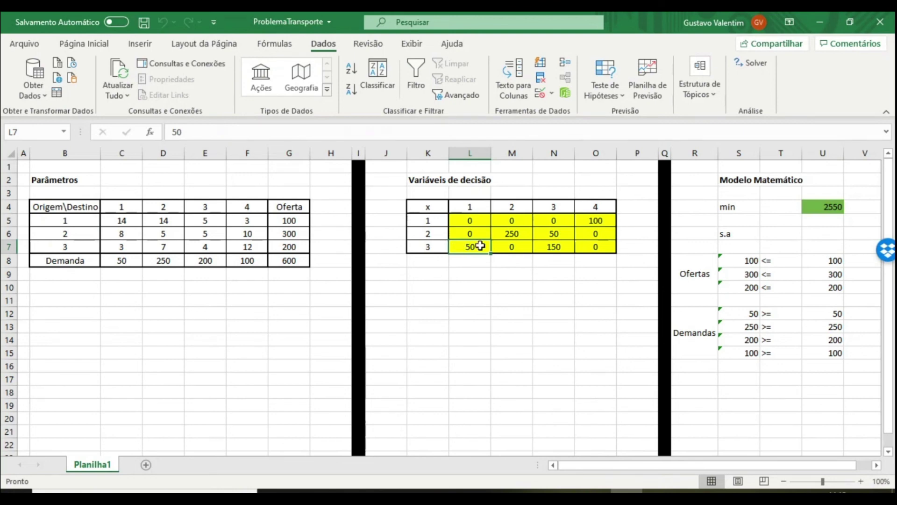
{"action": "left_click", "coordinate": [508, 233]}
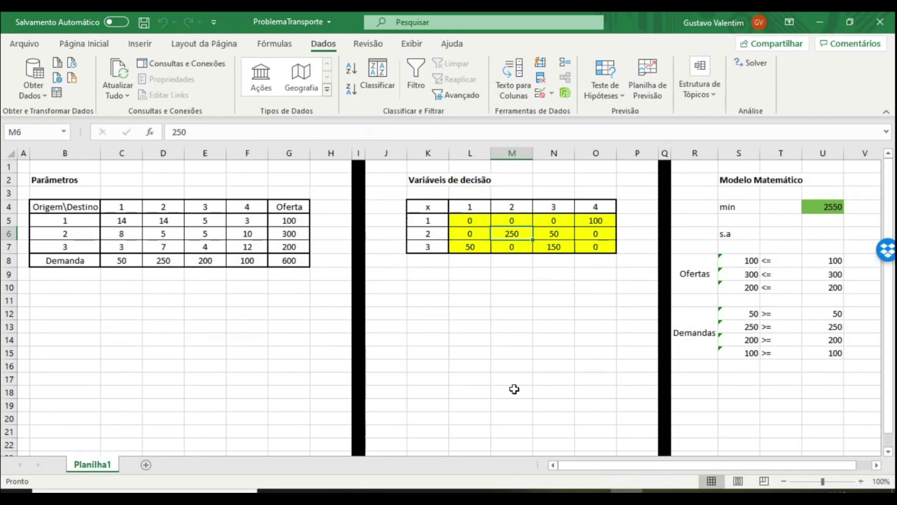
{"action": "left_click", "coordinate": [566, 237]}
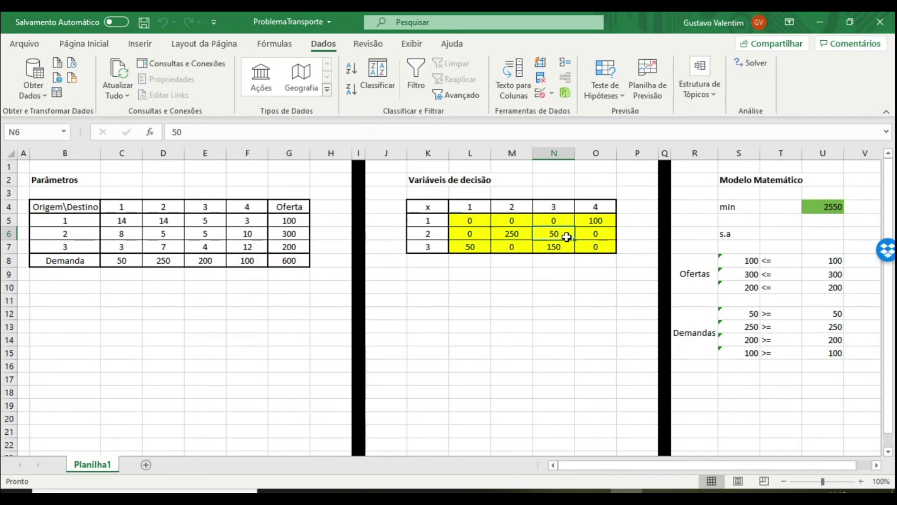
{"action": "left_click", "coordinate": [568, 246]}
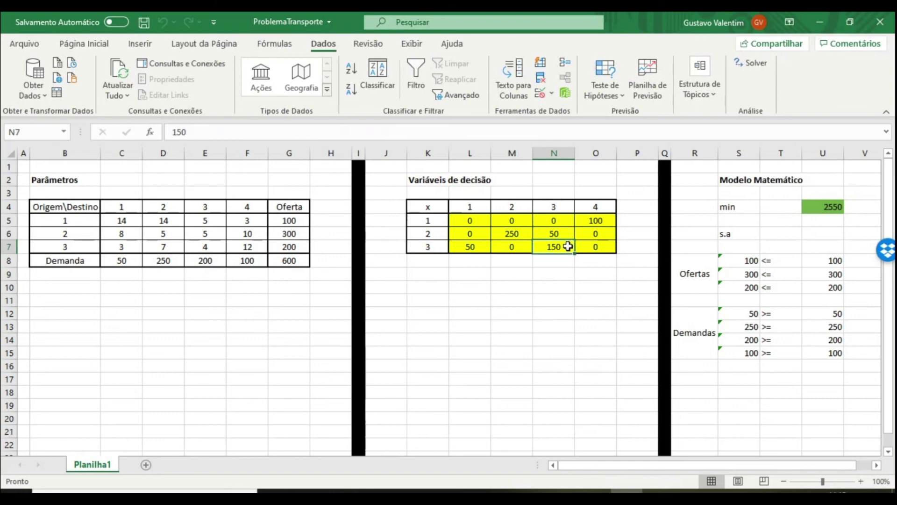
{"action": "left_click", "coordinate": [580, 221]}
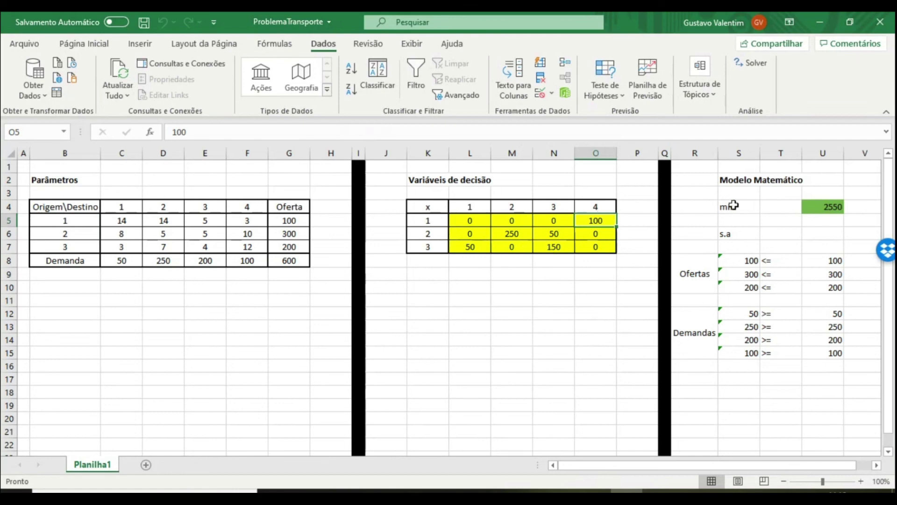
{"action": "left_click", "coordinate": [812, 204]}
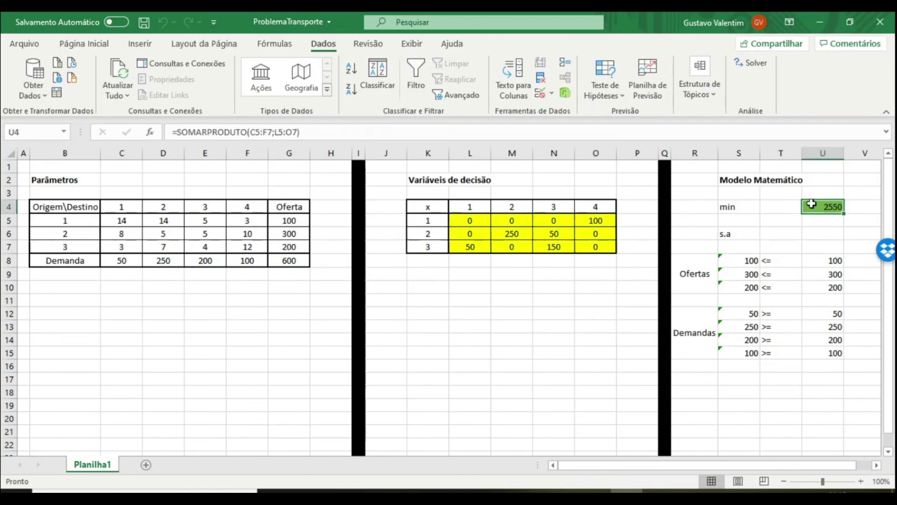